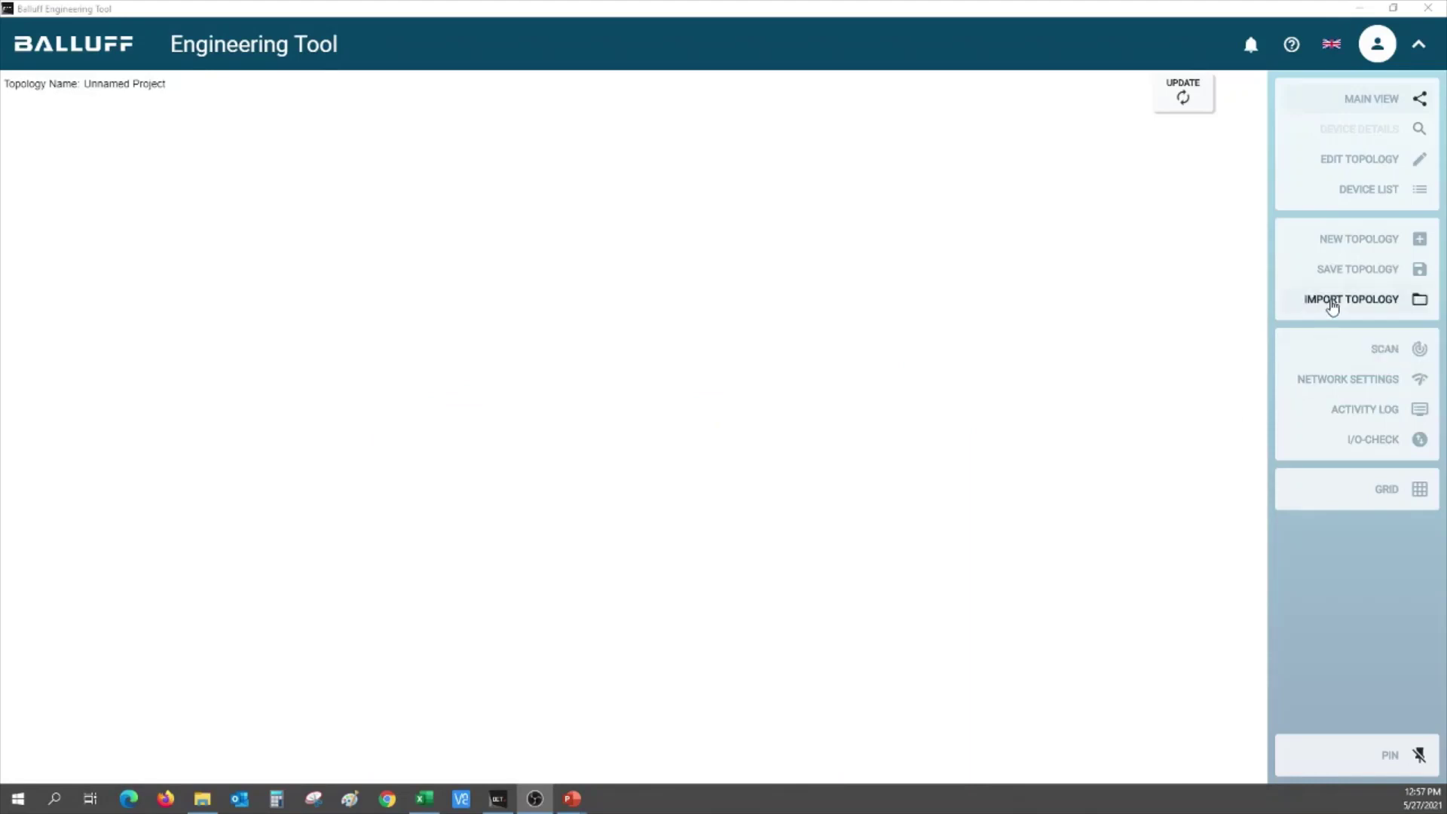
Step: Import the Machine_ABC.zip topology and open it without overwriting the devices' IO-Link parameters
click(1331, 299)
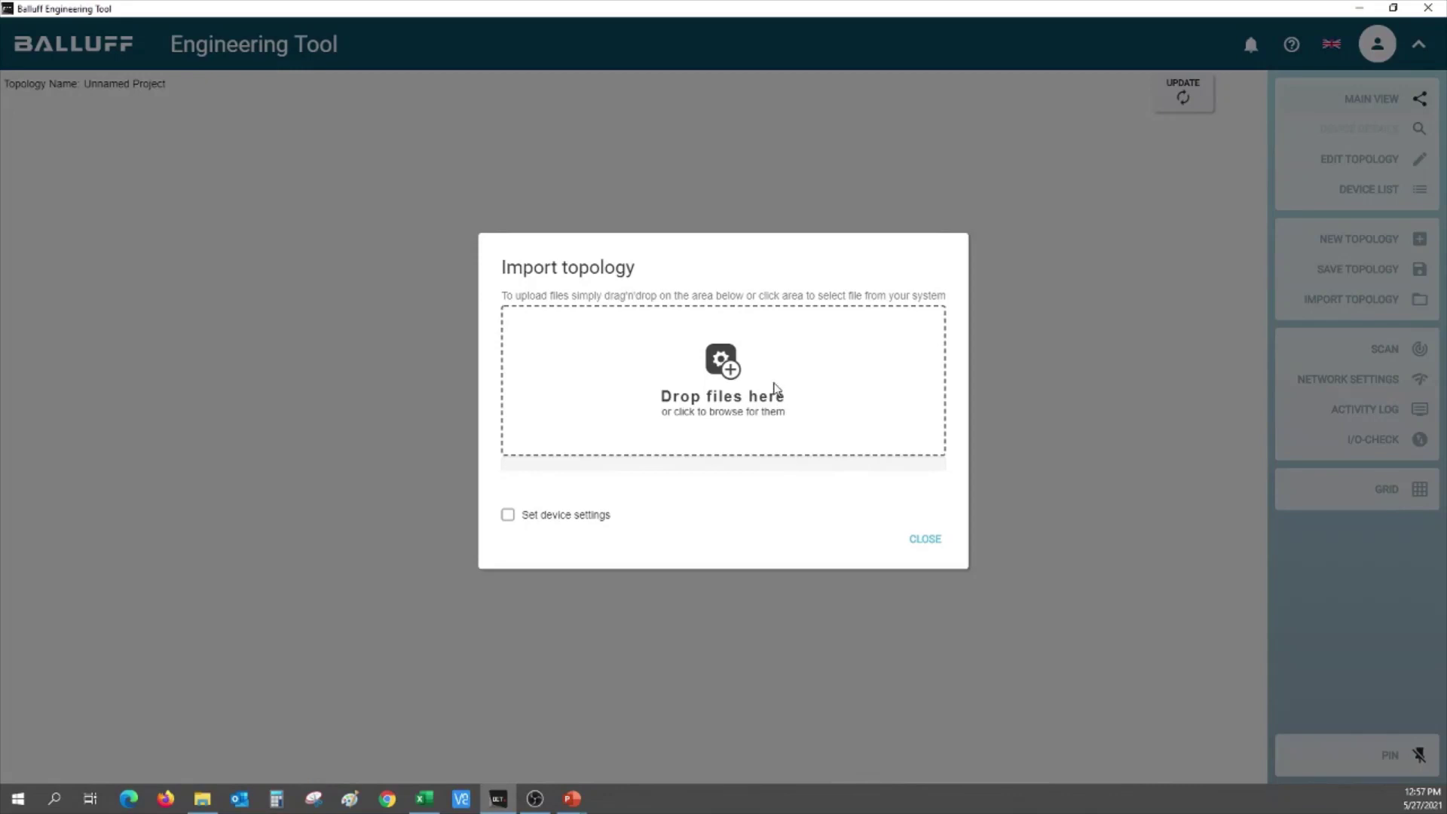
click(777, 388)
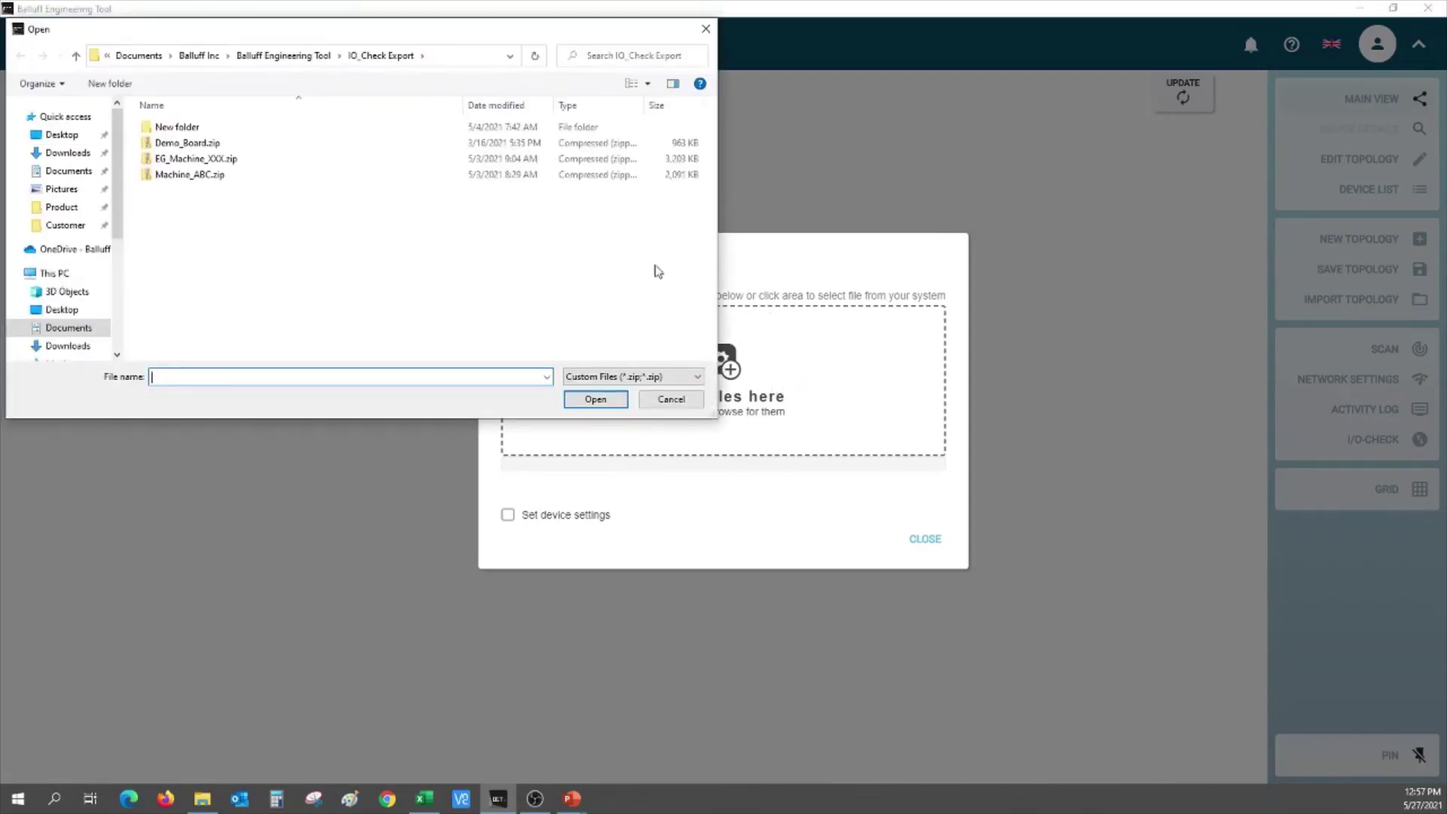
double_click(176, 177)
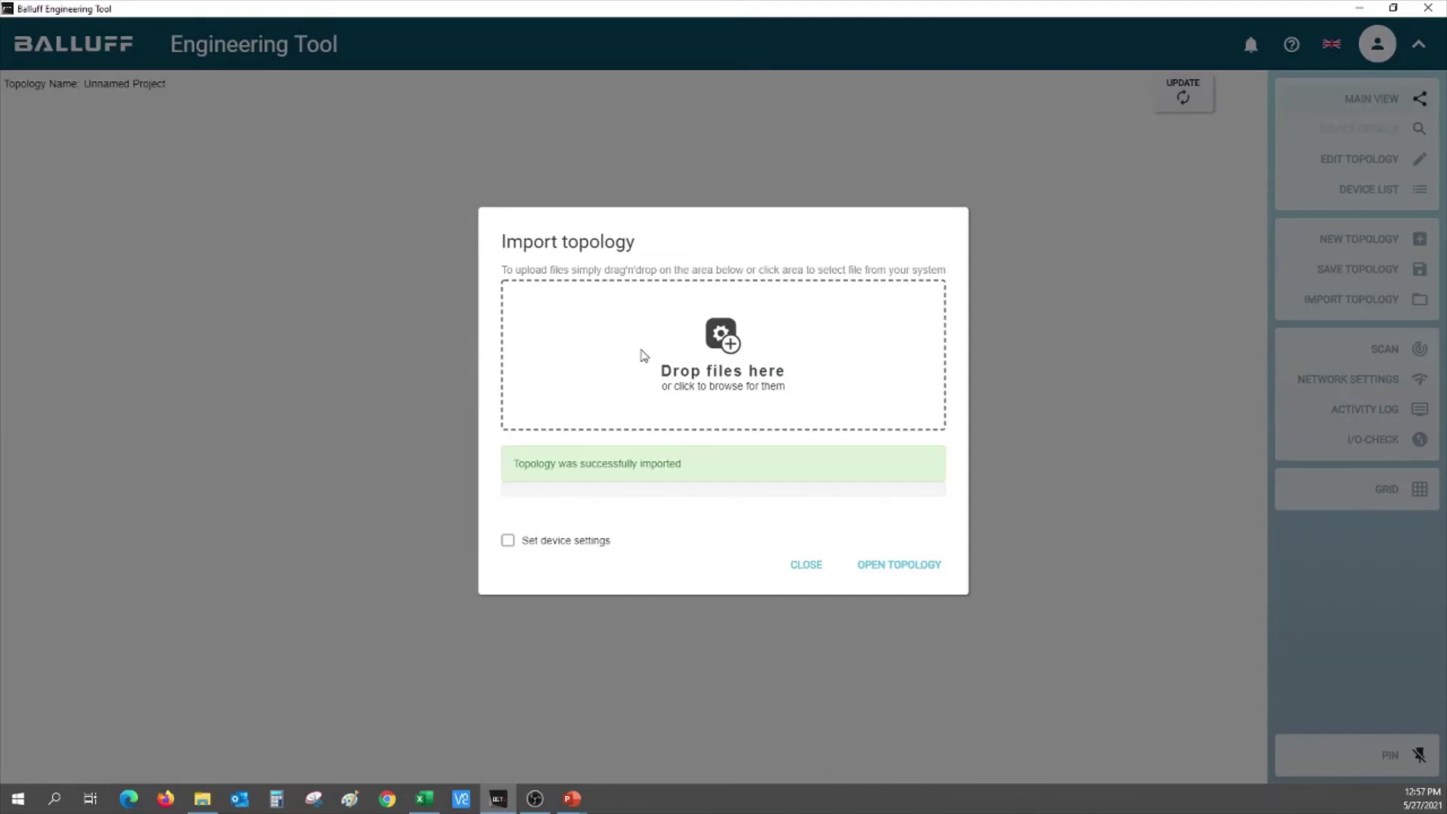
click(523, 543)
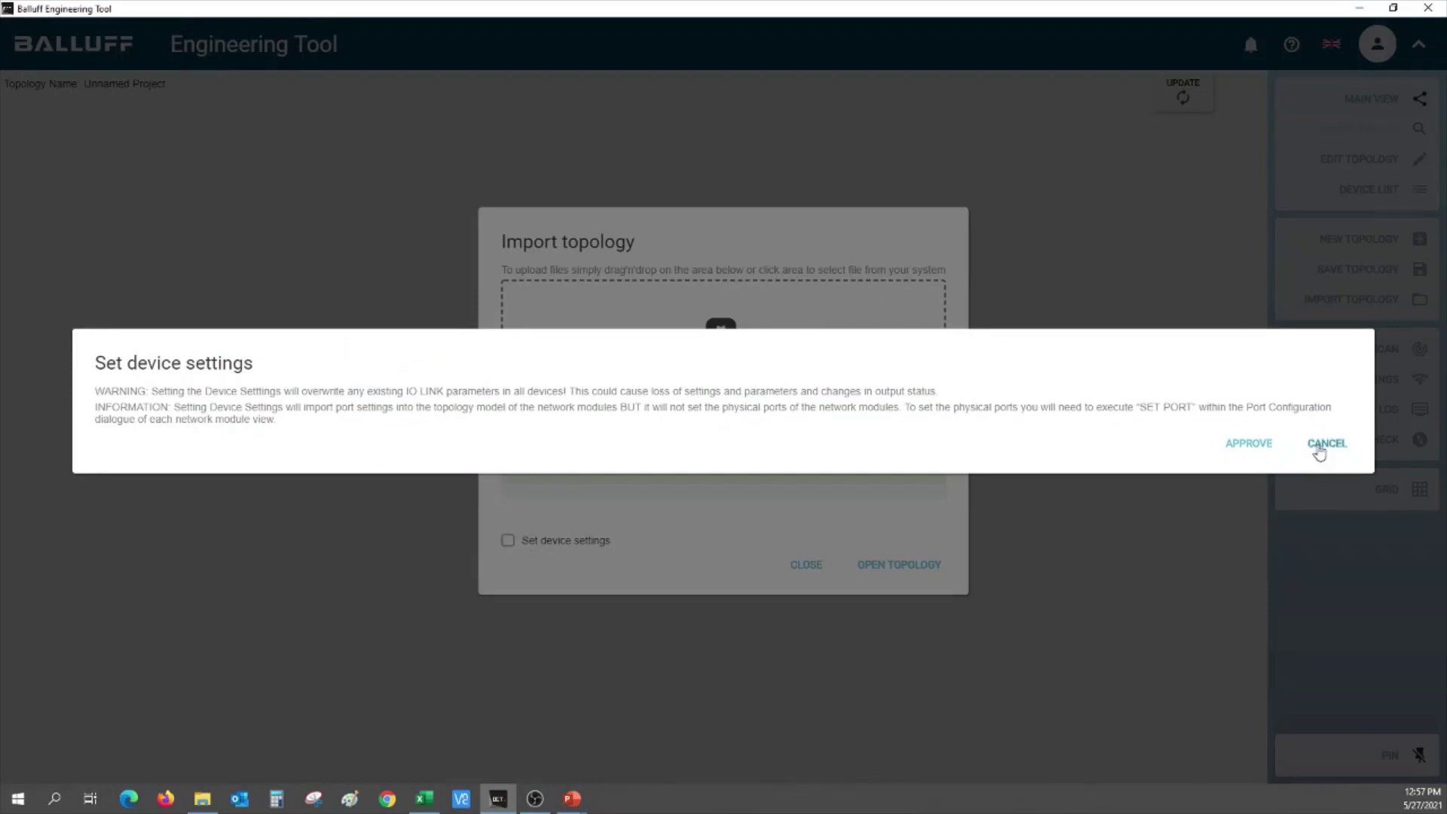
click(1322, 444)
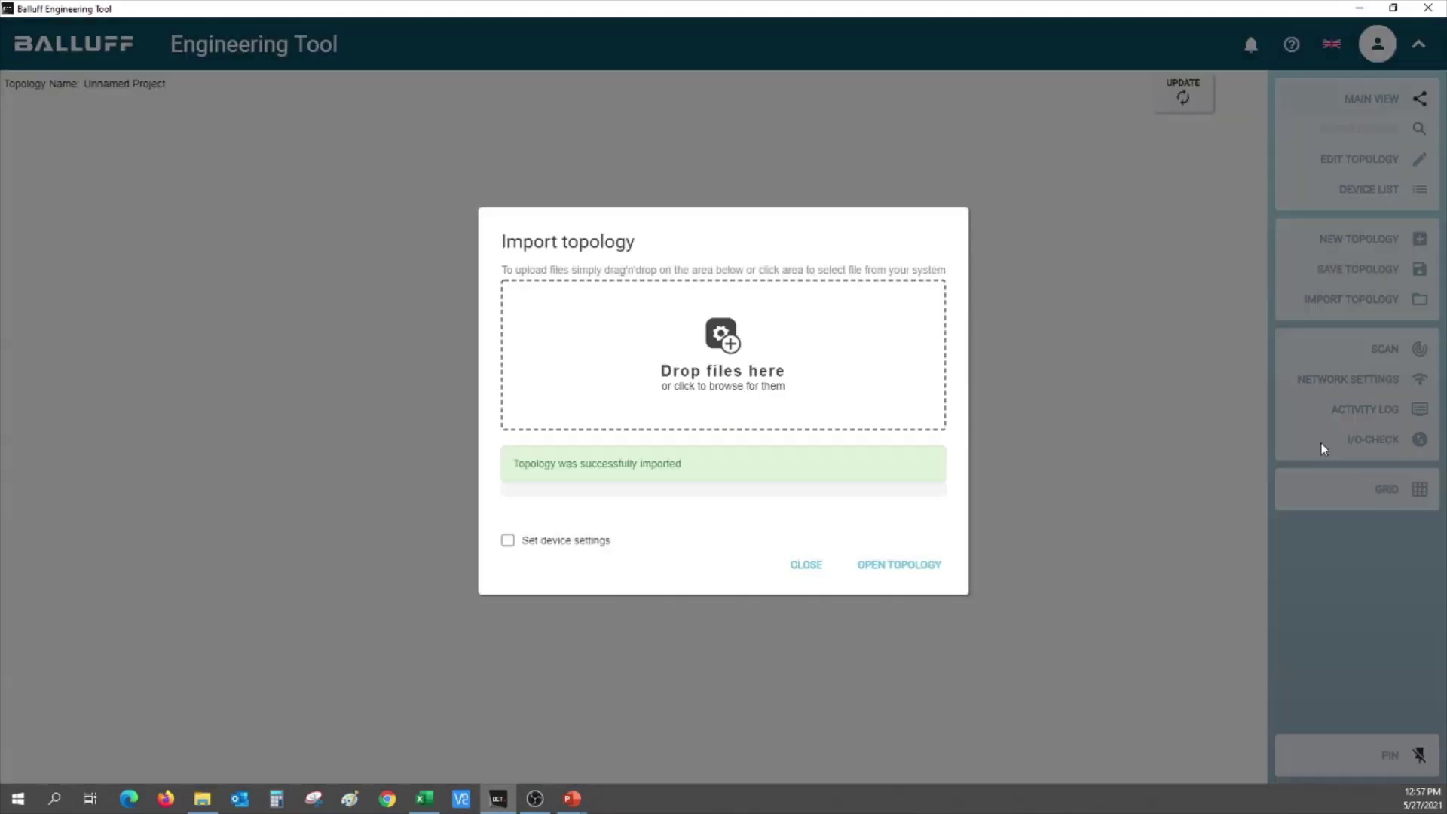
click(915, 567)
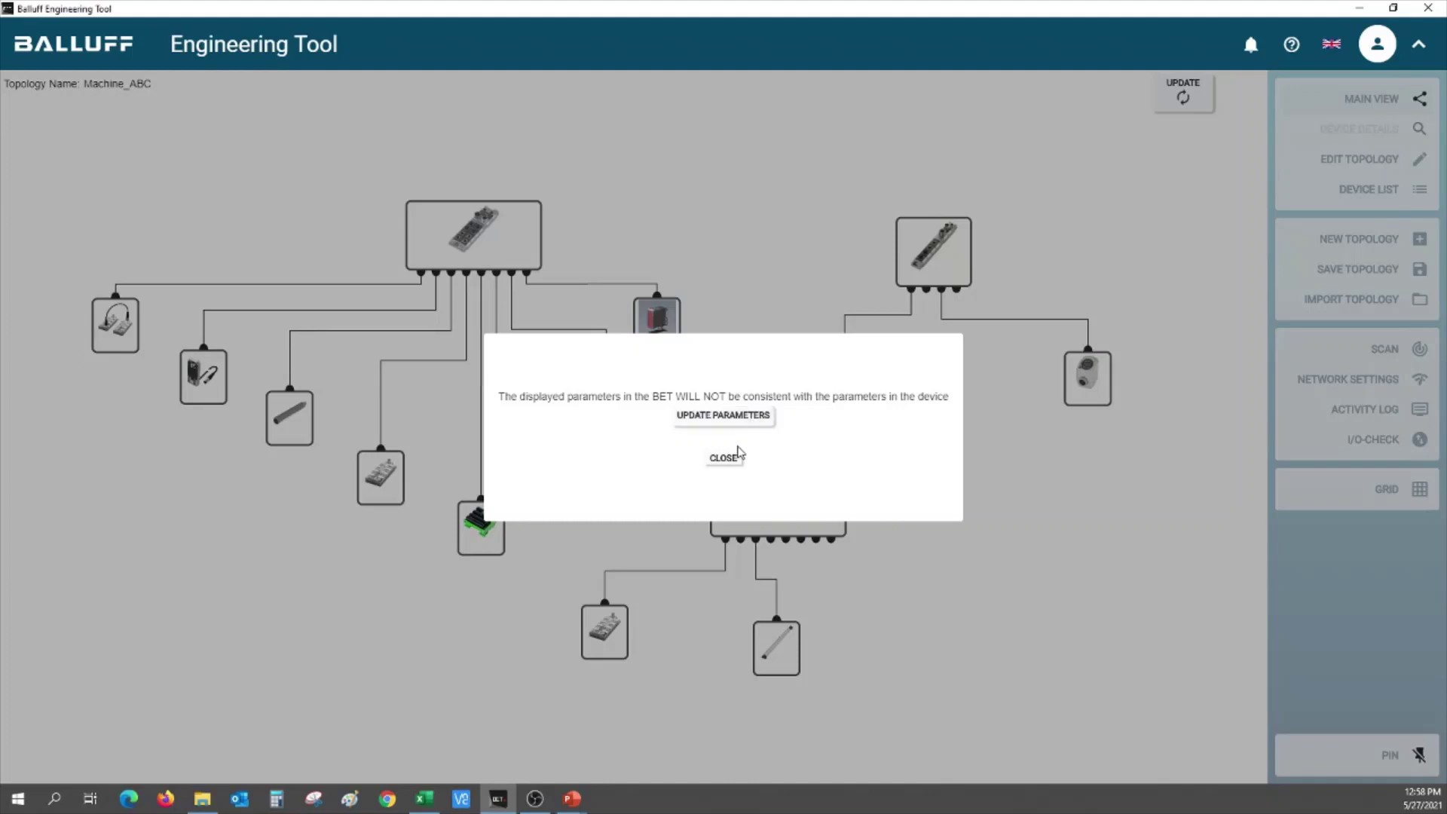
Step: Close the parameter-consistency warning instead of updating parameters
click(733, 458)
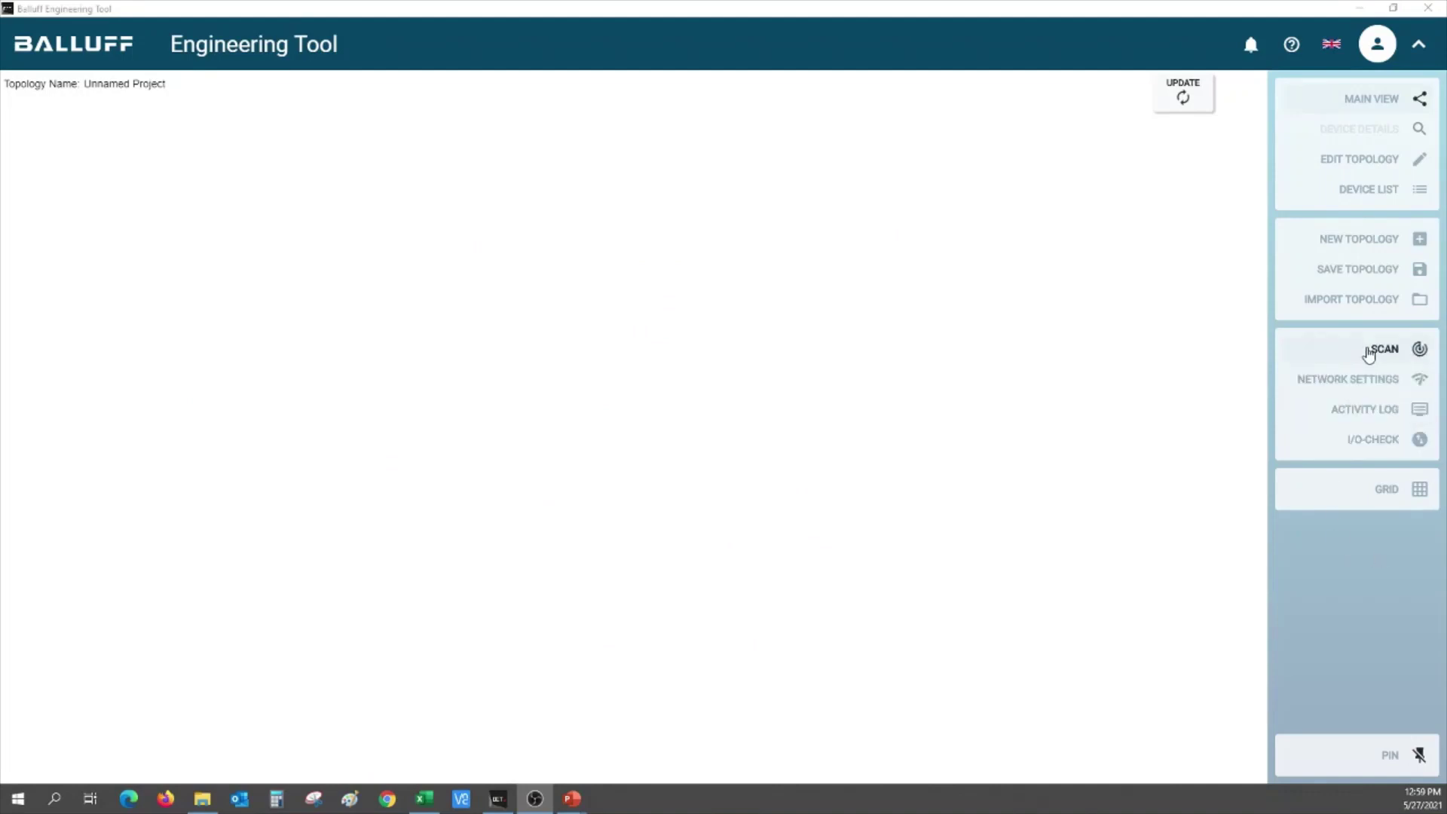
Step: Set up a topology scan of 10.10.100.1–10.10.100.254 with all IO-Link ports switched on
click(1369, 354)
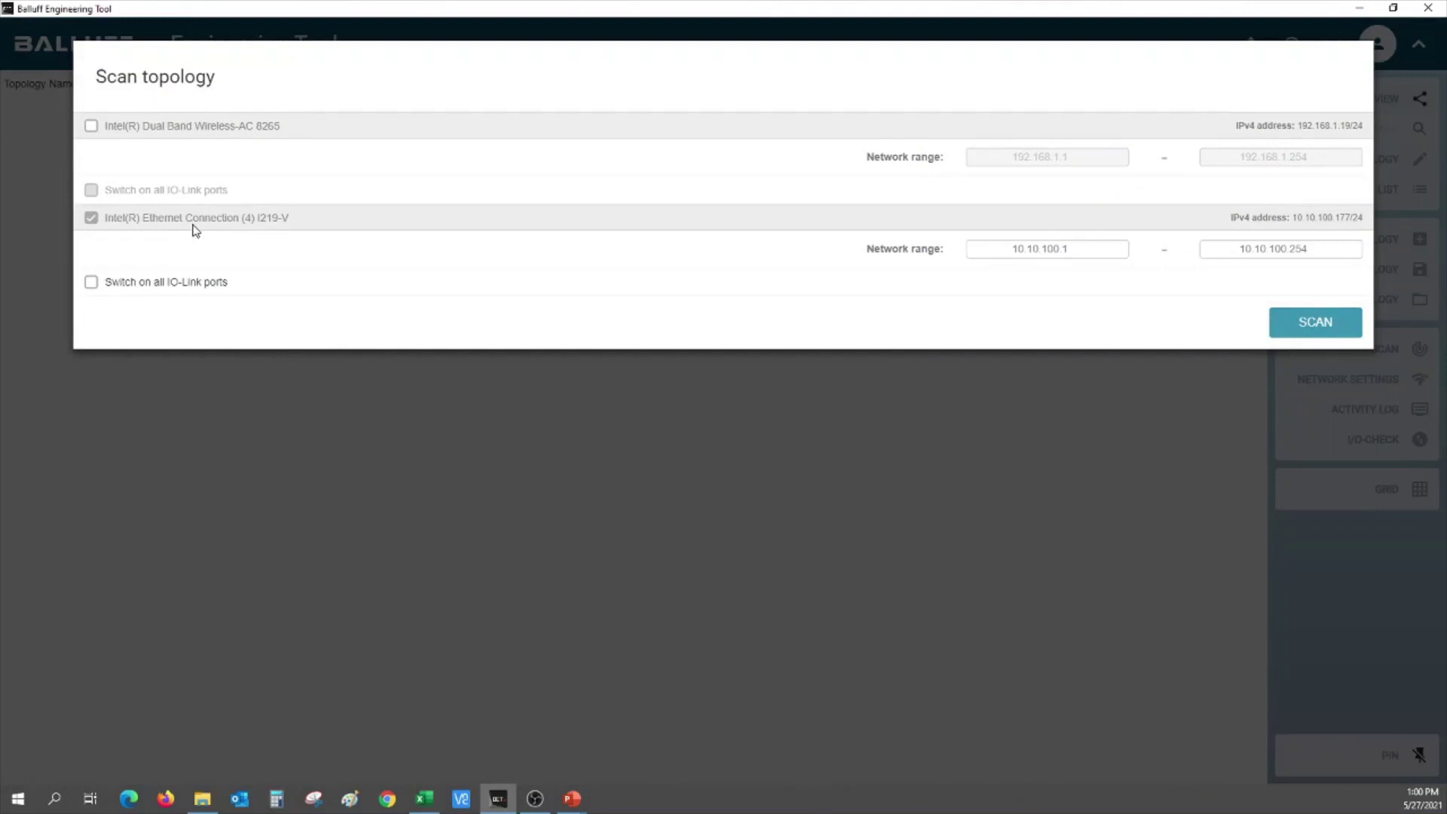
click(1075, 249)
click(1344, 250)
click(117, 289)
Step: Scan and add all found devices except the unknown ones at 10.10.100.143 and 10.10.100.177
click(1317, 326)
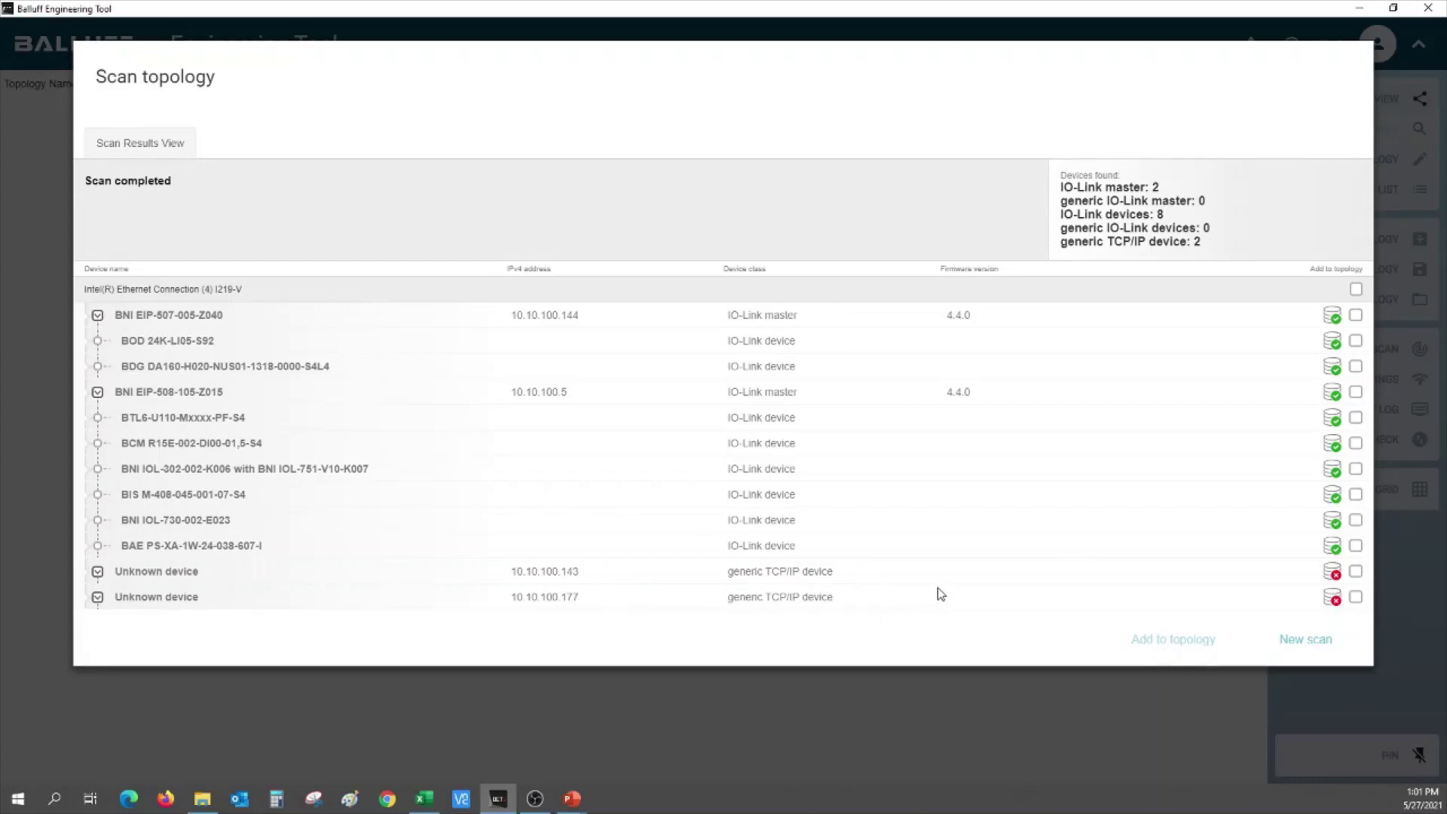
click(1356, 291)
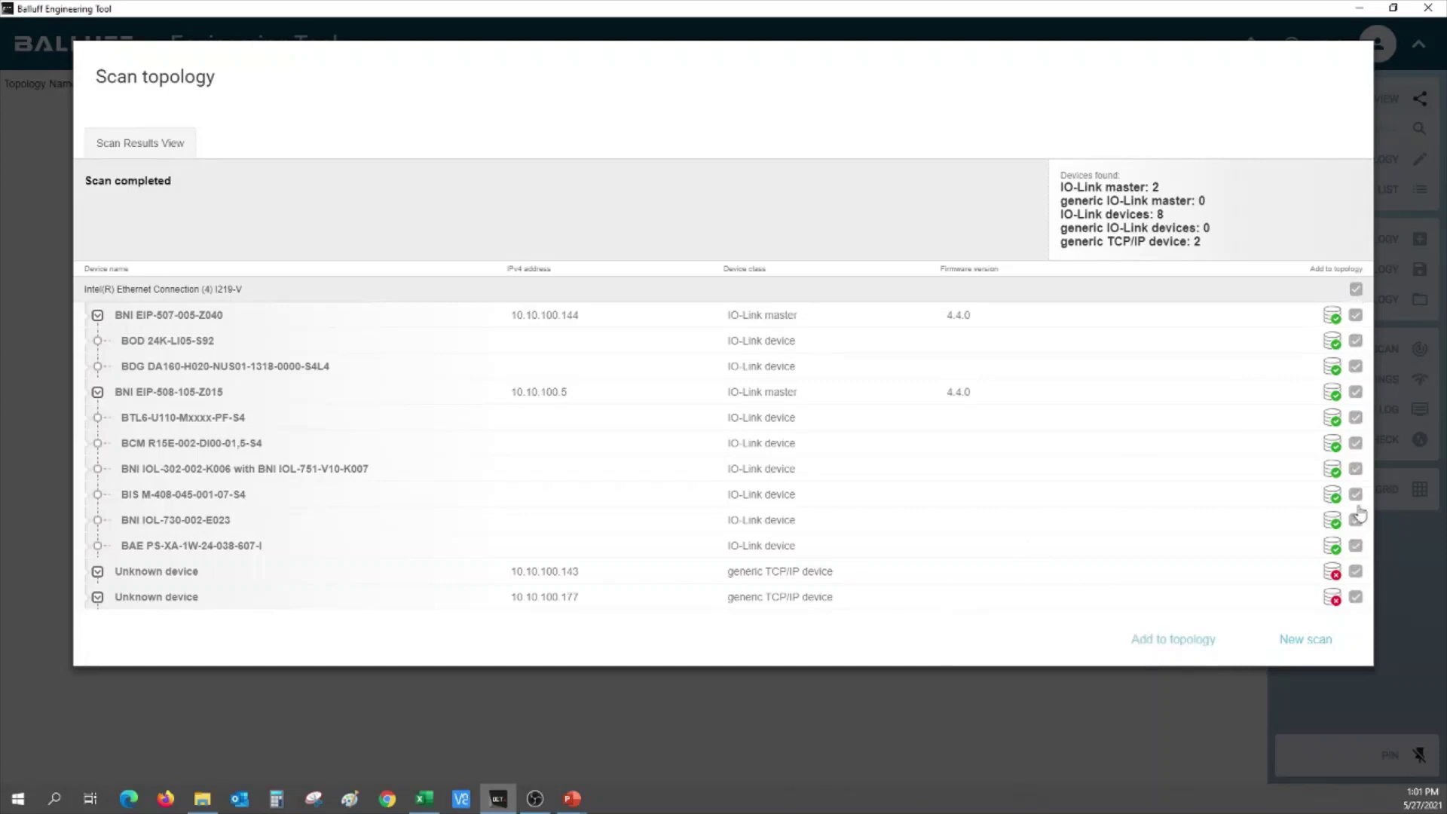
click(1355, 573)
click(1354, 599)
click(1193, 641)
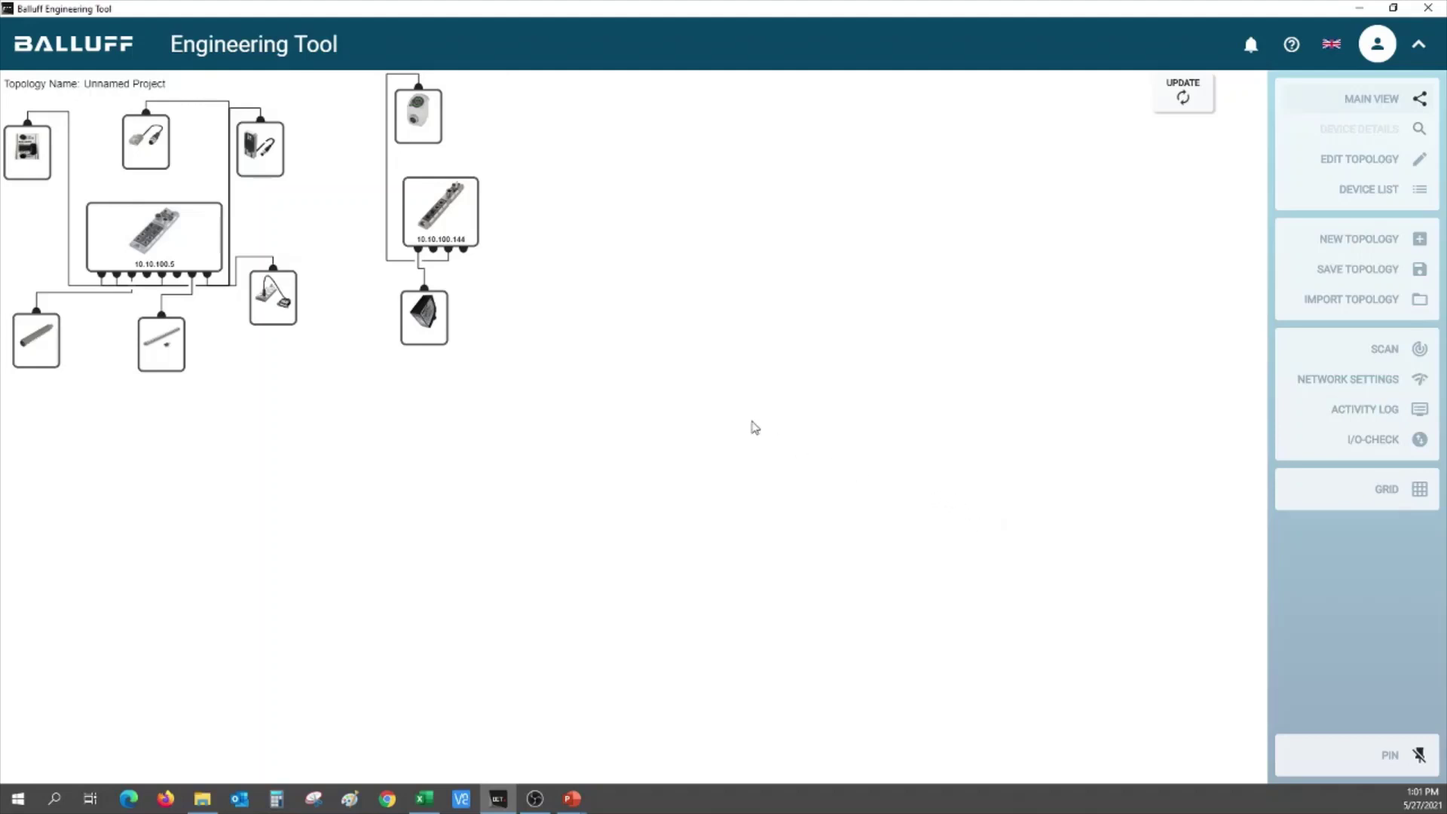
Step: Spread the sensors and camera neatly beneath masters 10.10.100.5 and 10.10.100.144 without overlaps
drag(437, 213, 633, 233)
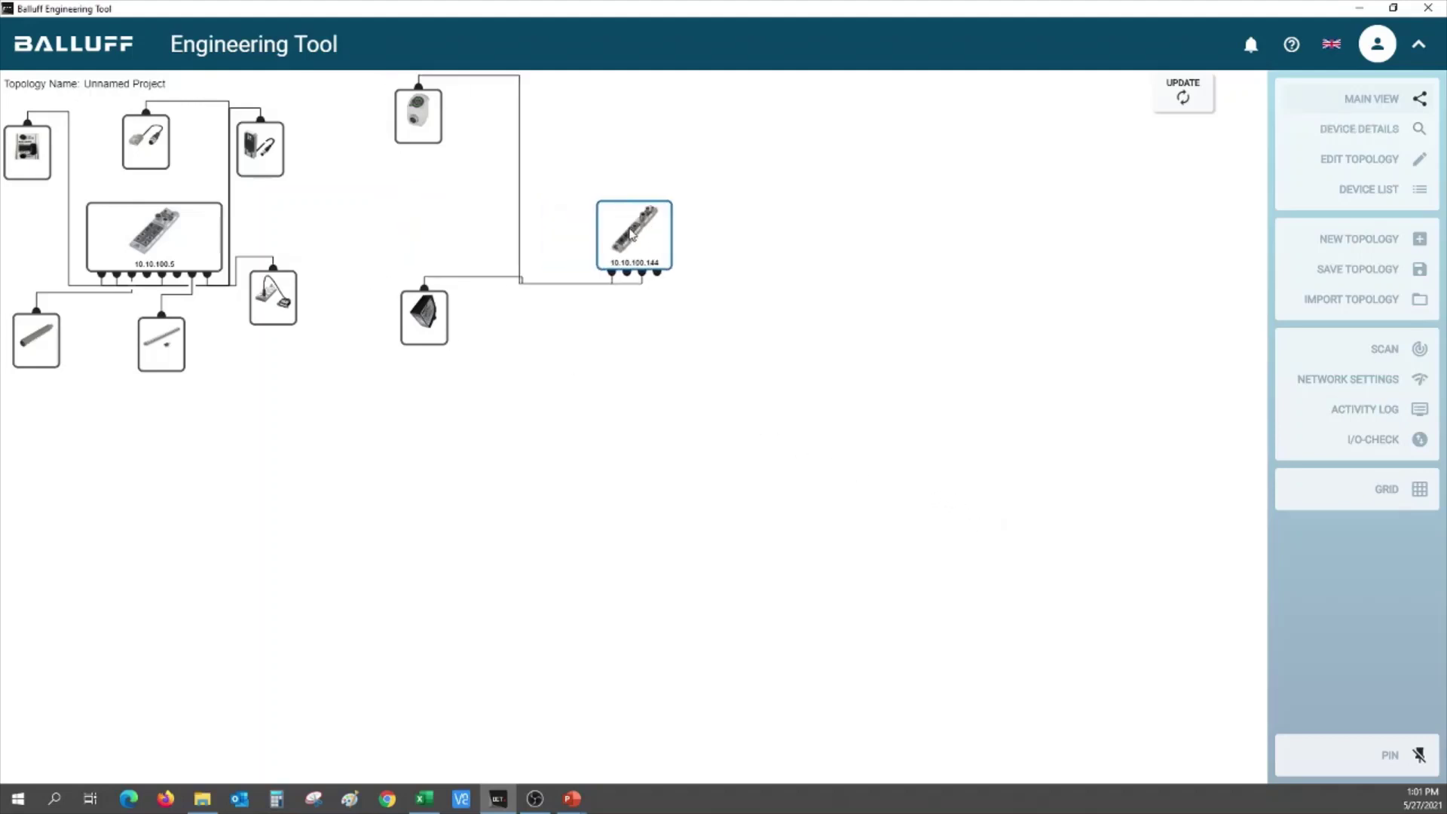
drag(422, 115, 681, 390)
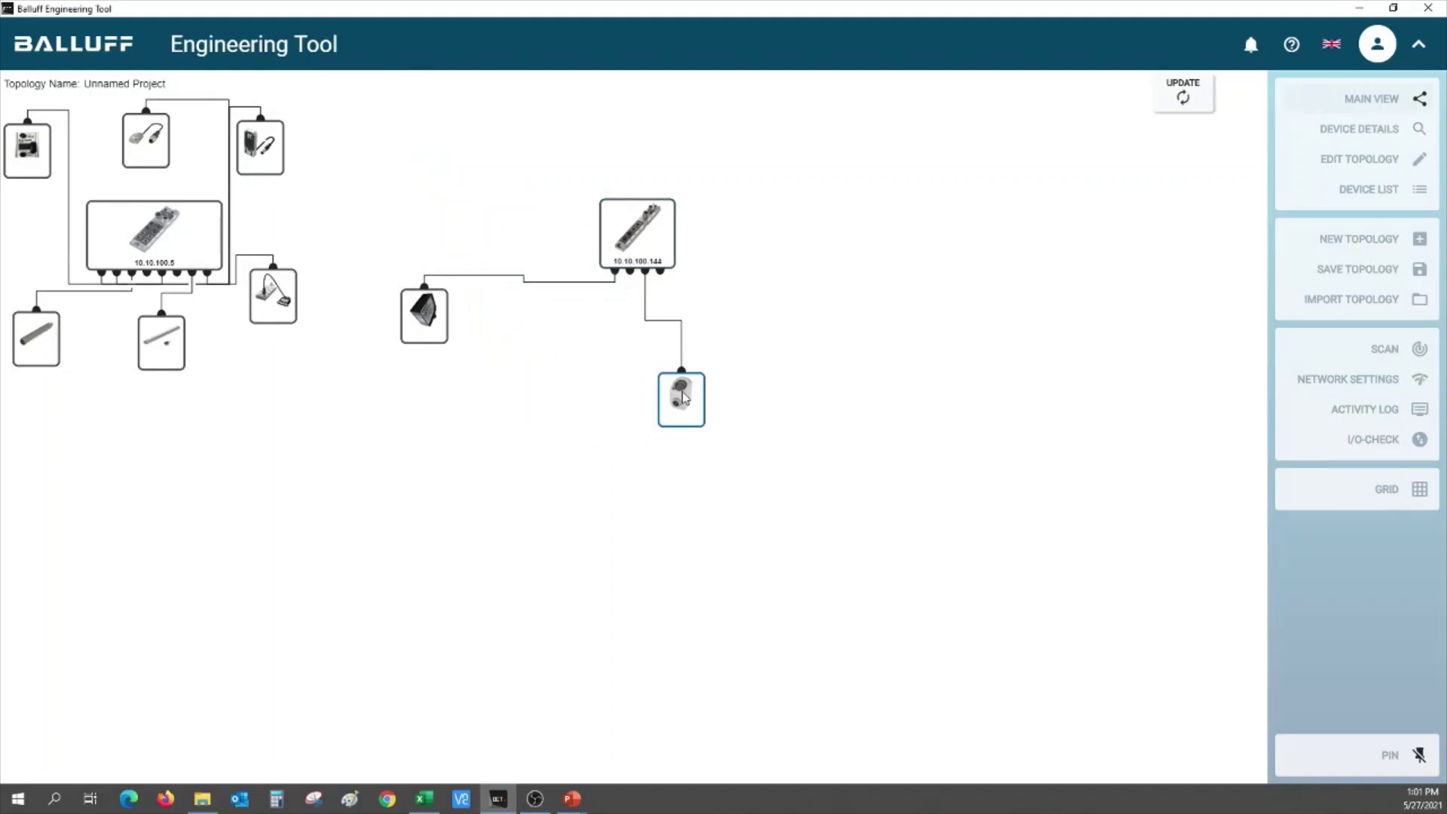
drag(426, 305, 560, 373)
drag(199, 214, 218, 218)
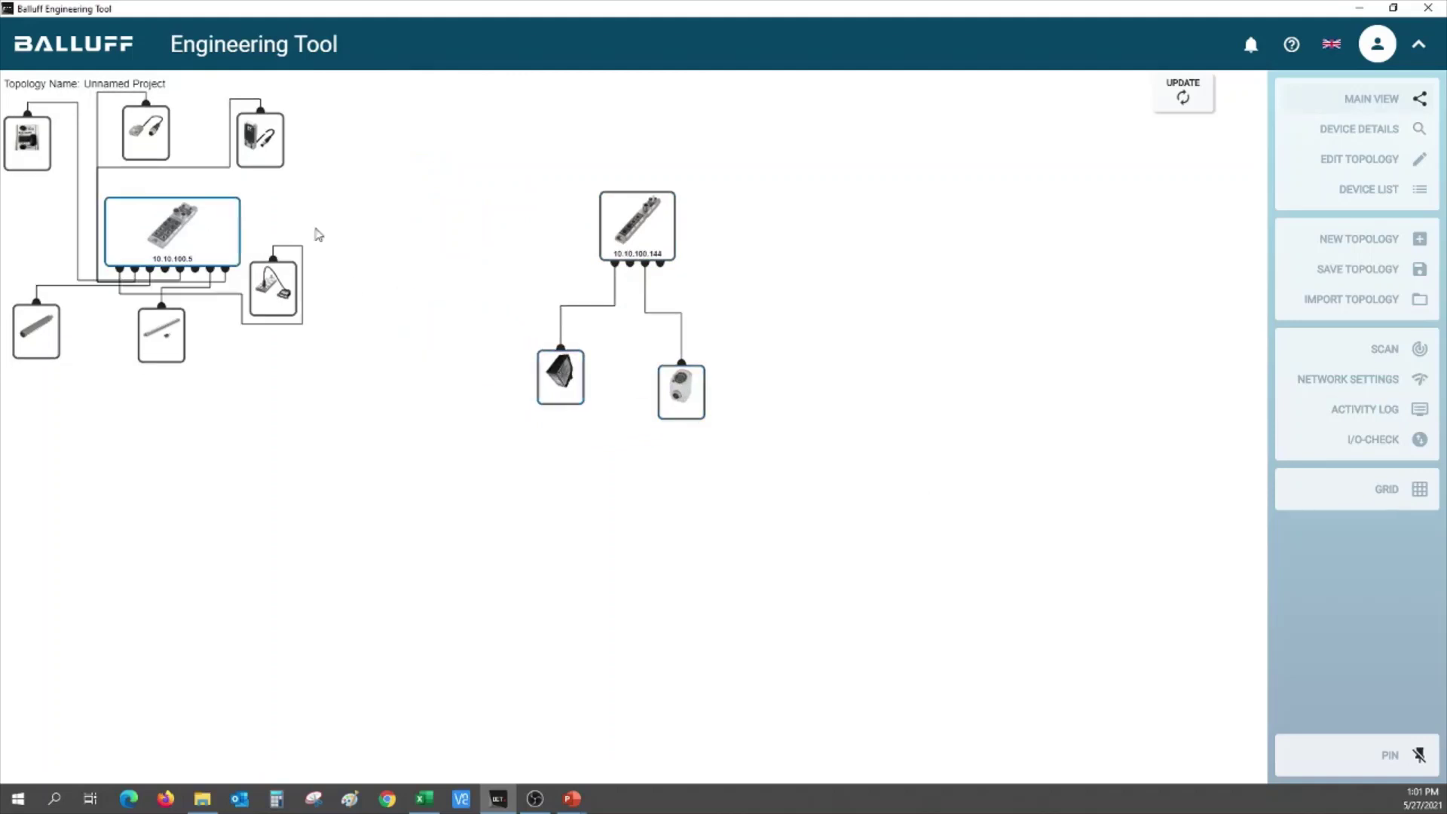
drag(277, 296, 319, 419)
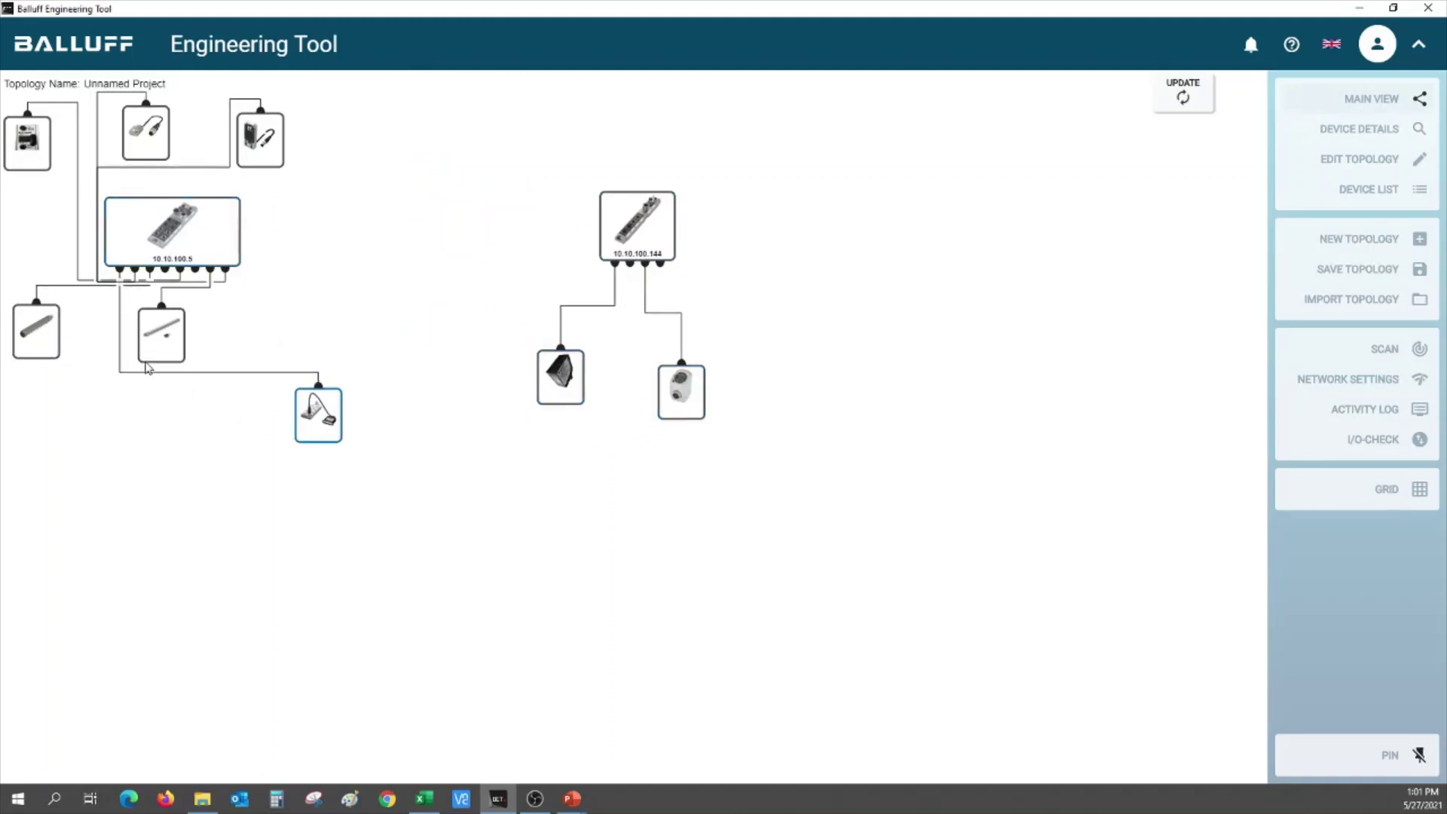
drag(143, 335, 337, 348)
drag(264, 145, 229, 446)
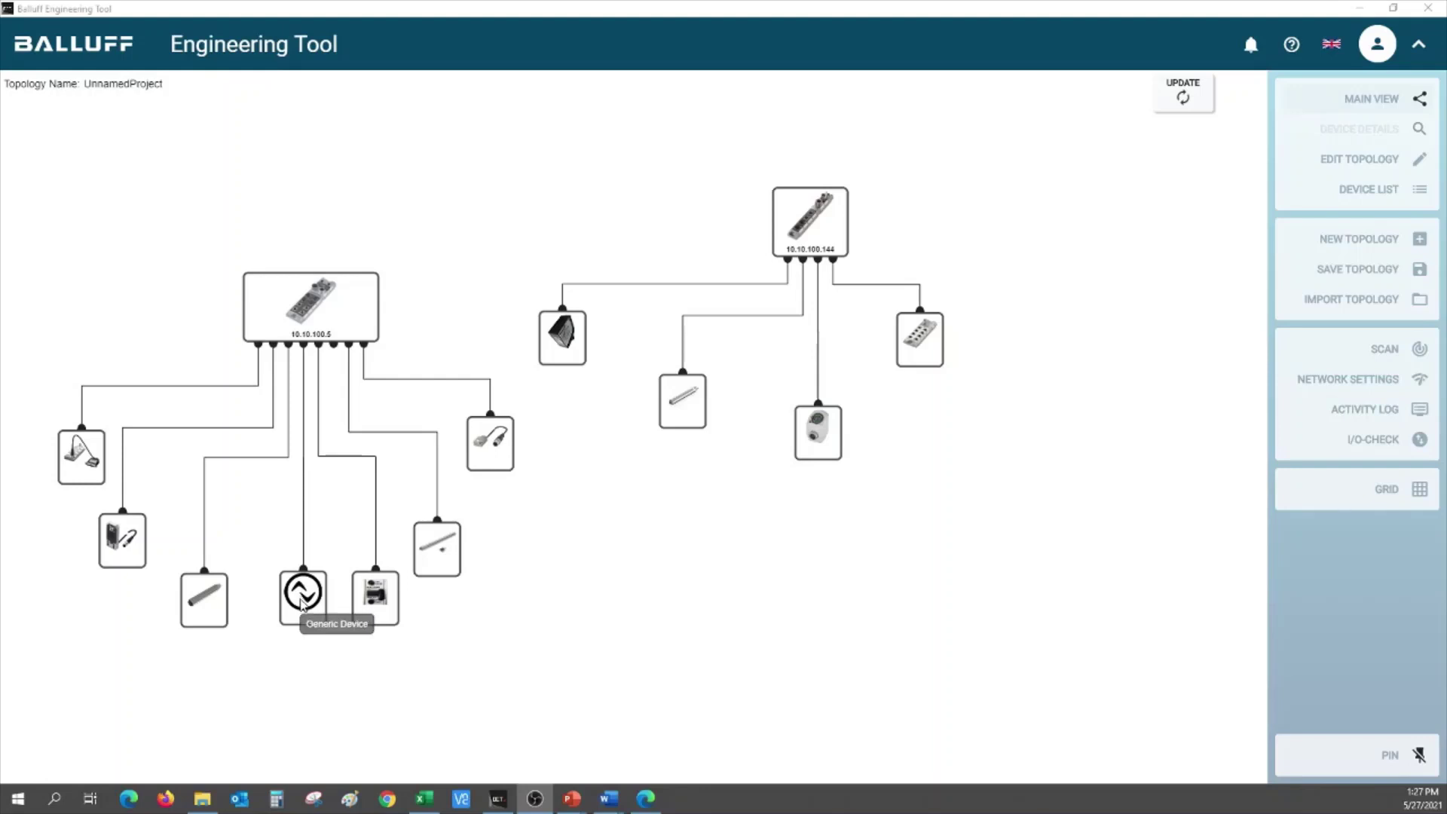
Step: Open the details page of the Generic Device on port 6 of master 10.10.100.5
double_click(301, 600)
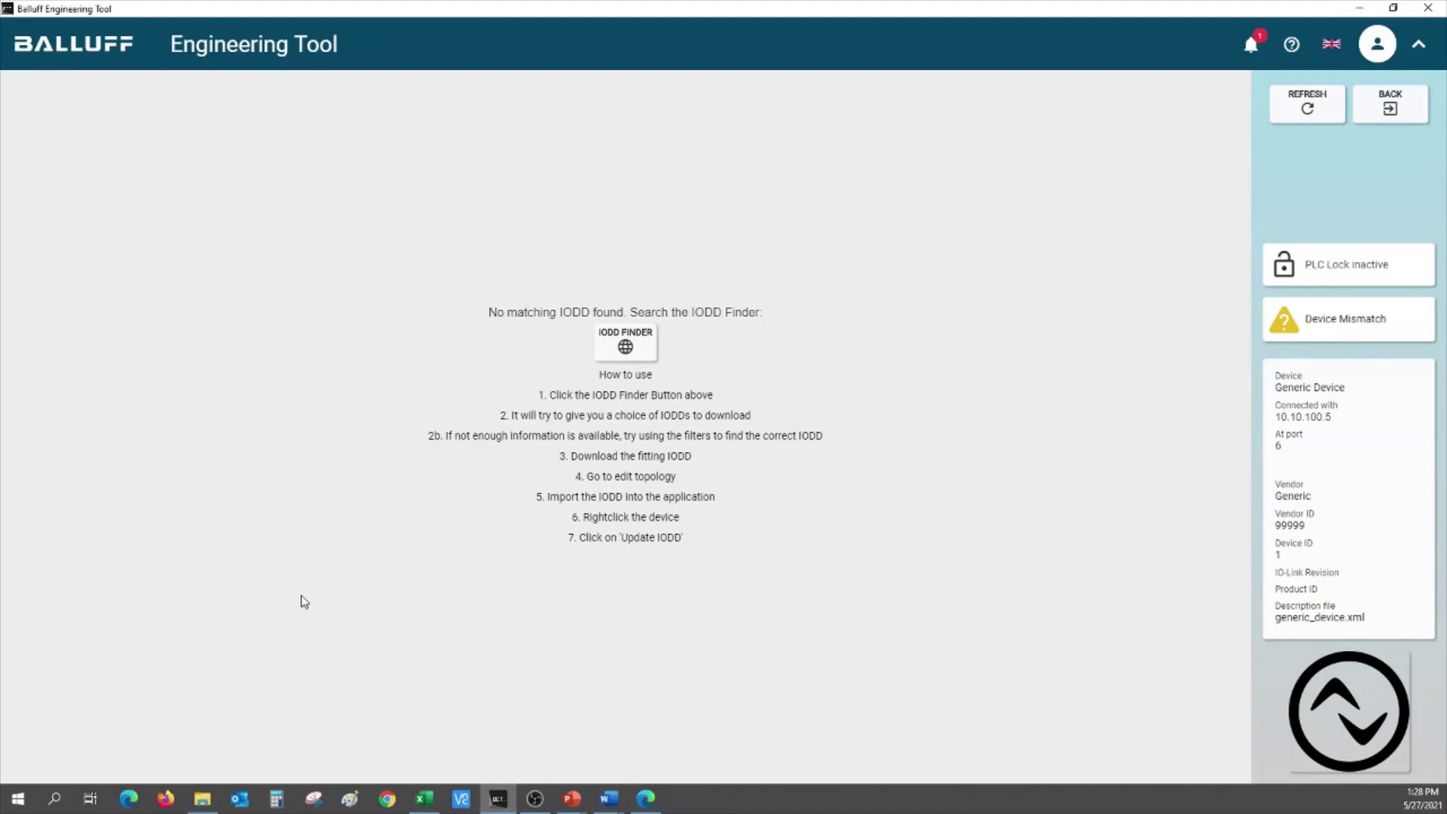
Step: Search IODDfinder online for the device's IODD, filtering by manufacturer and product name
click(649, 353)
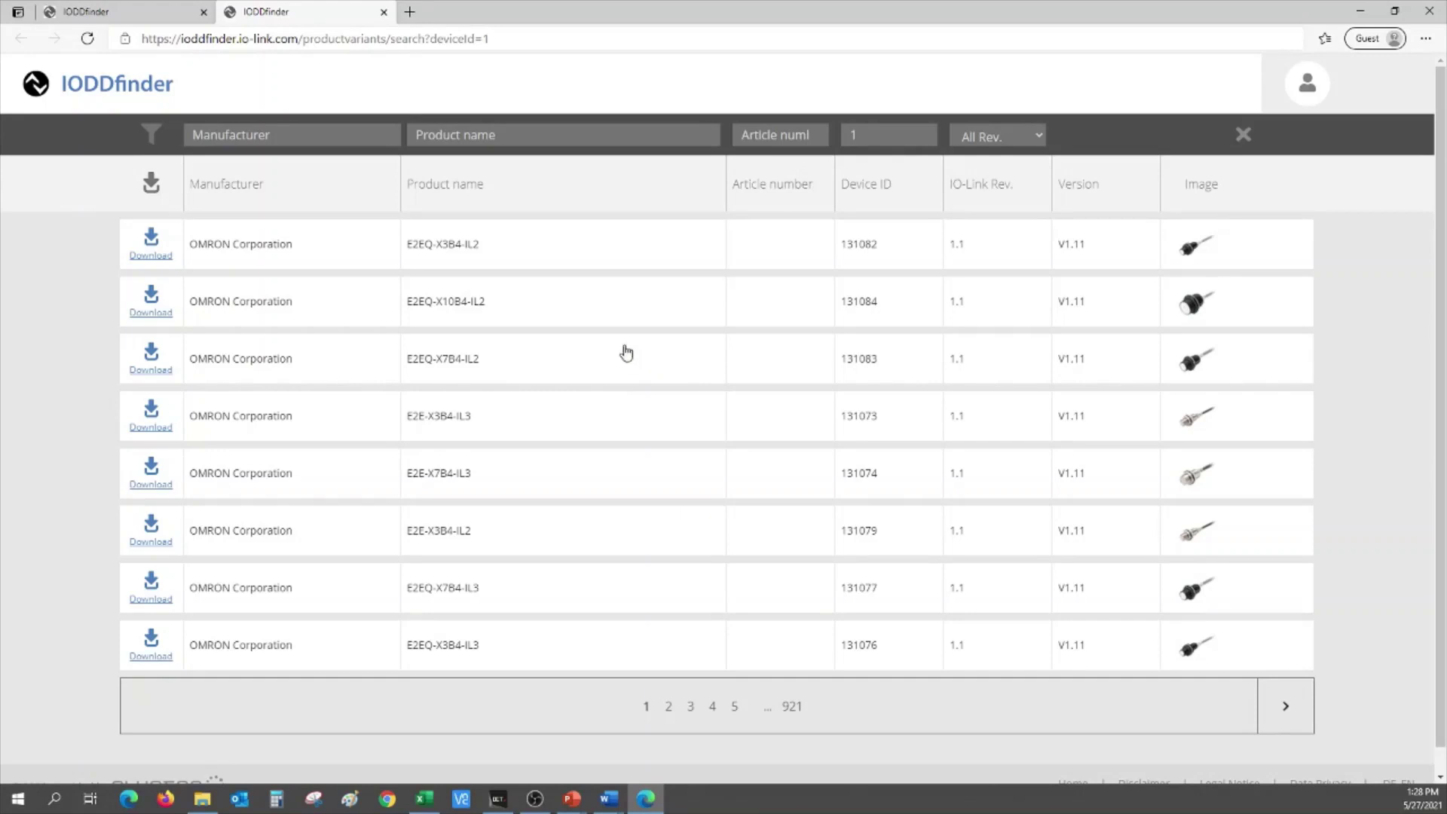
click(346, 138)
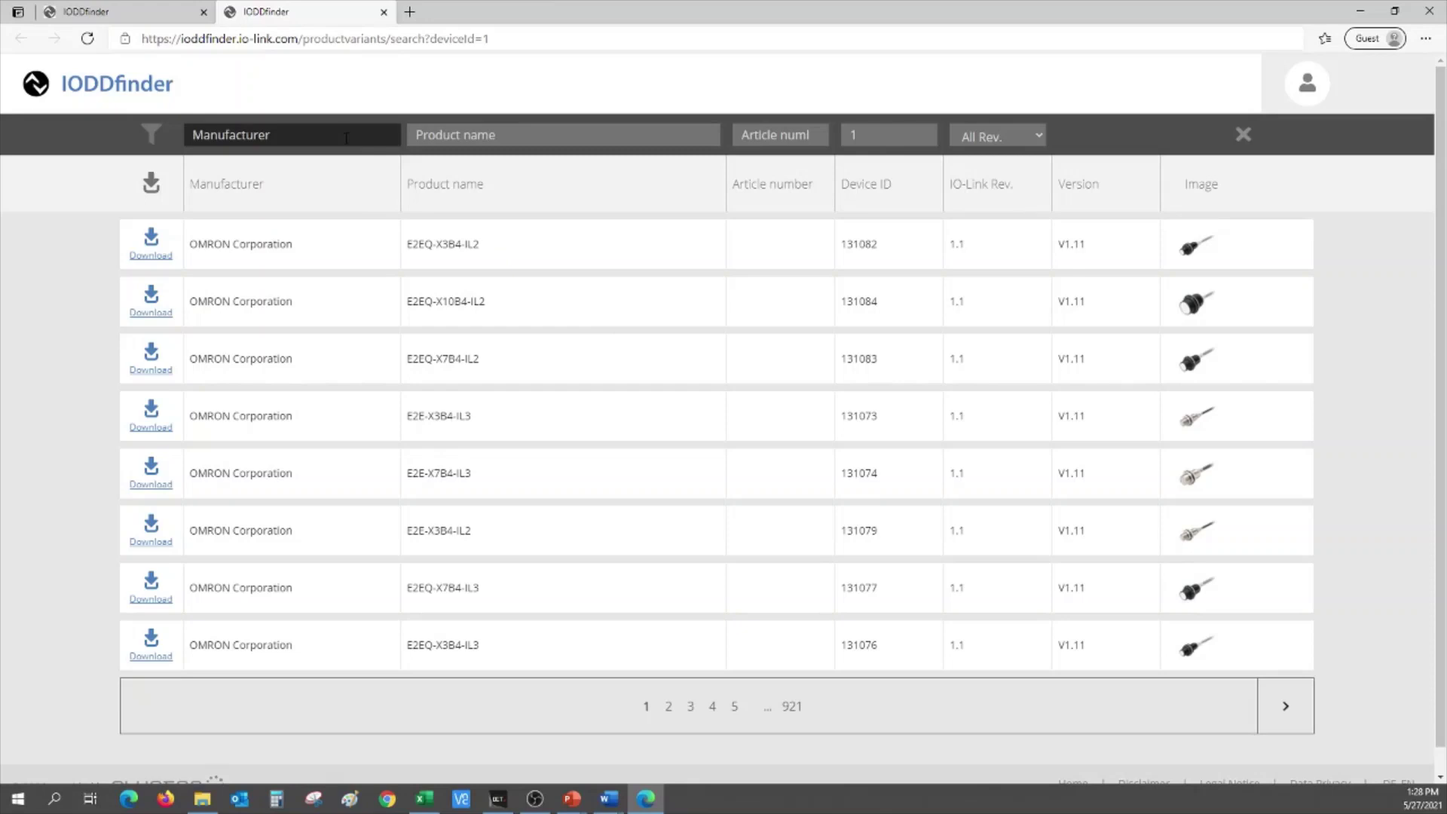
key(Tab)
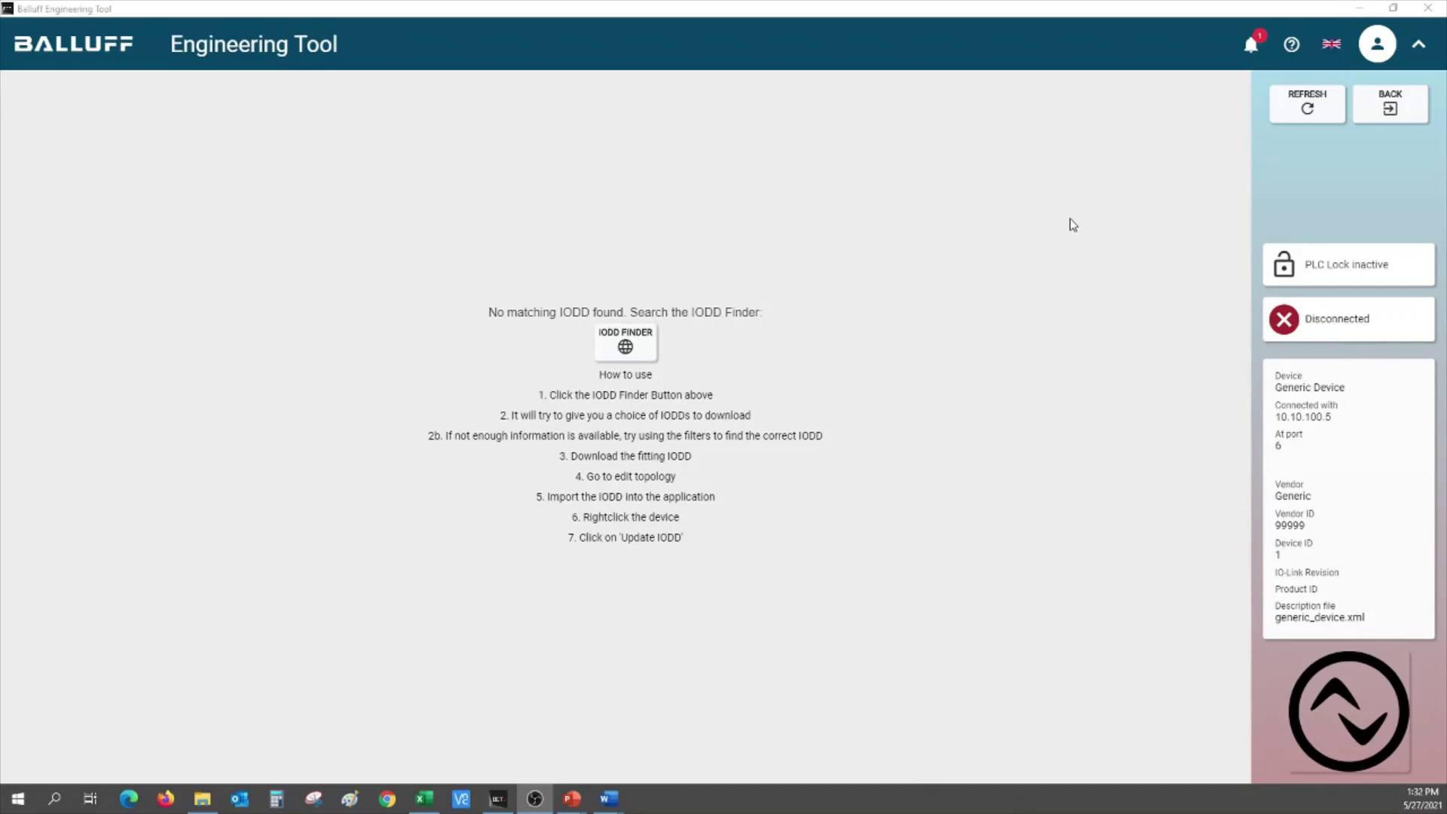
Step: Return to the Unnamed Project topology and switch it to edit mode with the Device Catalog
click(1385, 113)
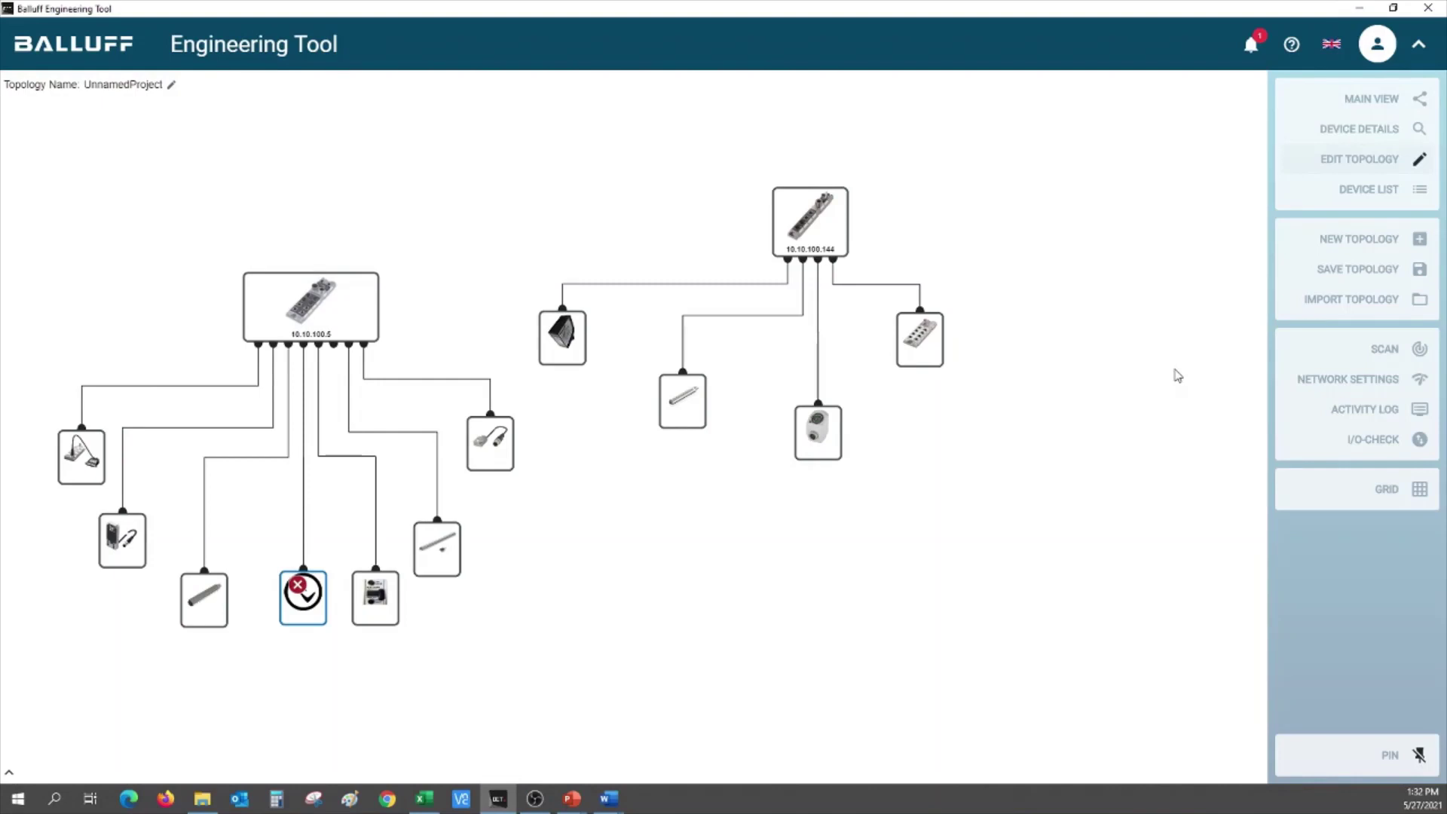
click(1314, 162)
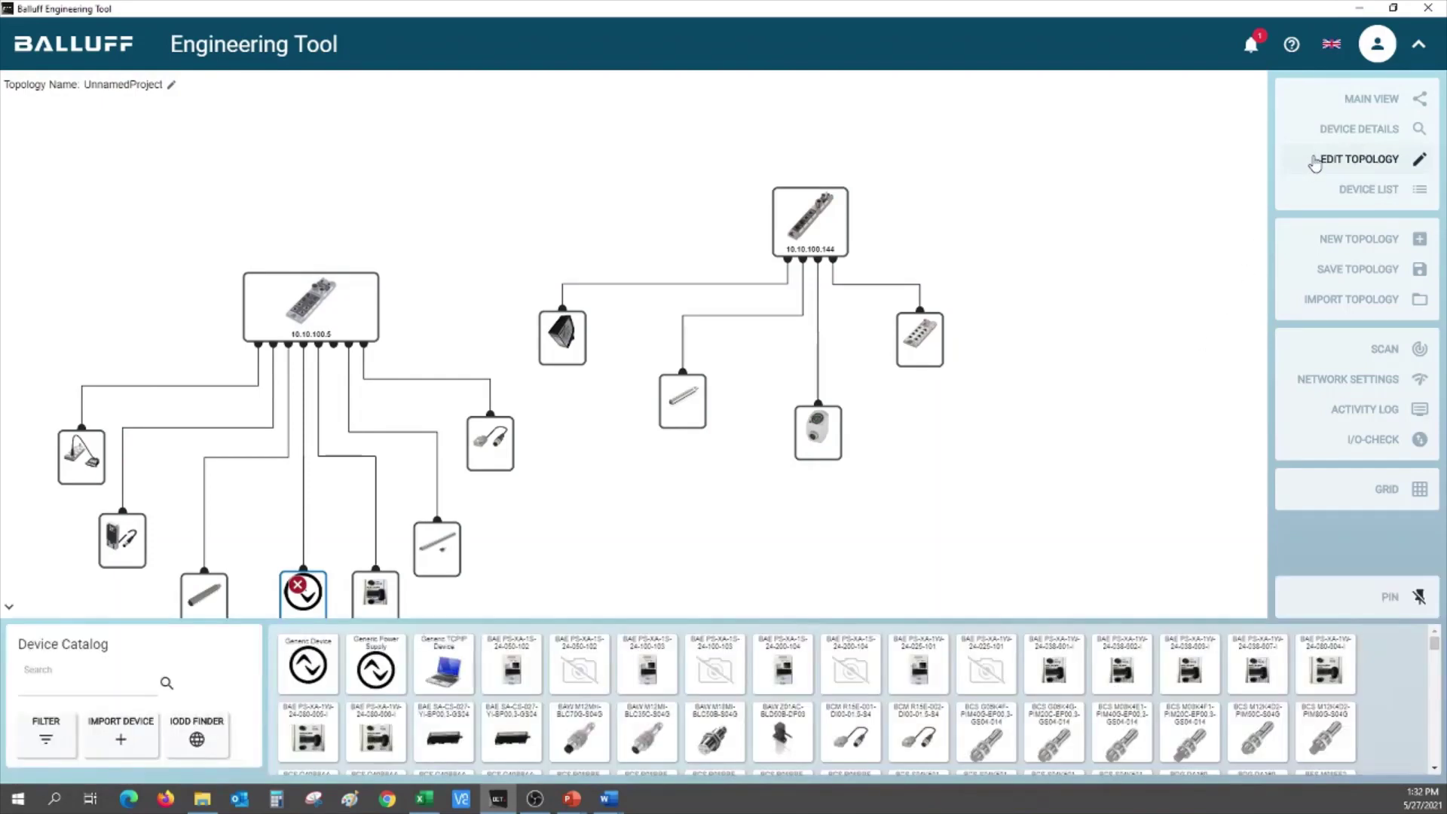
click(125, 745)
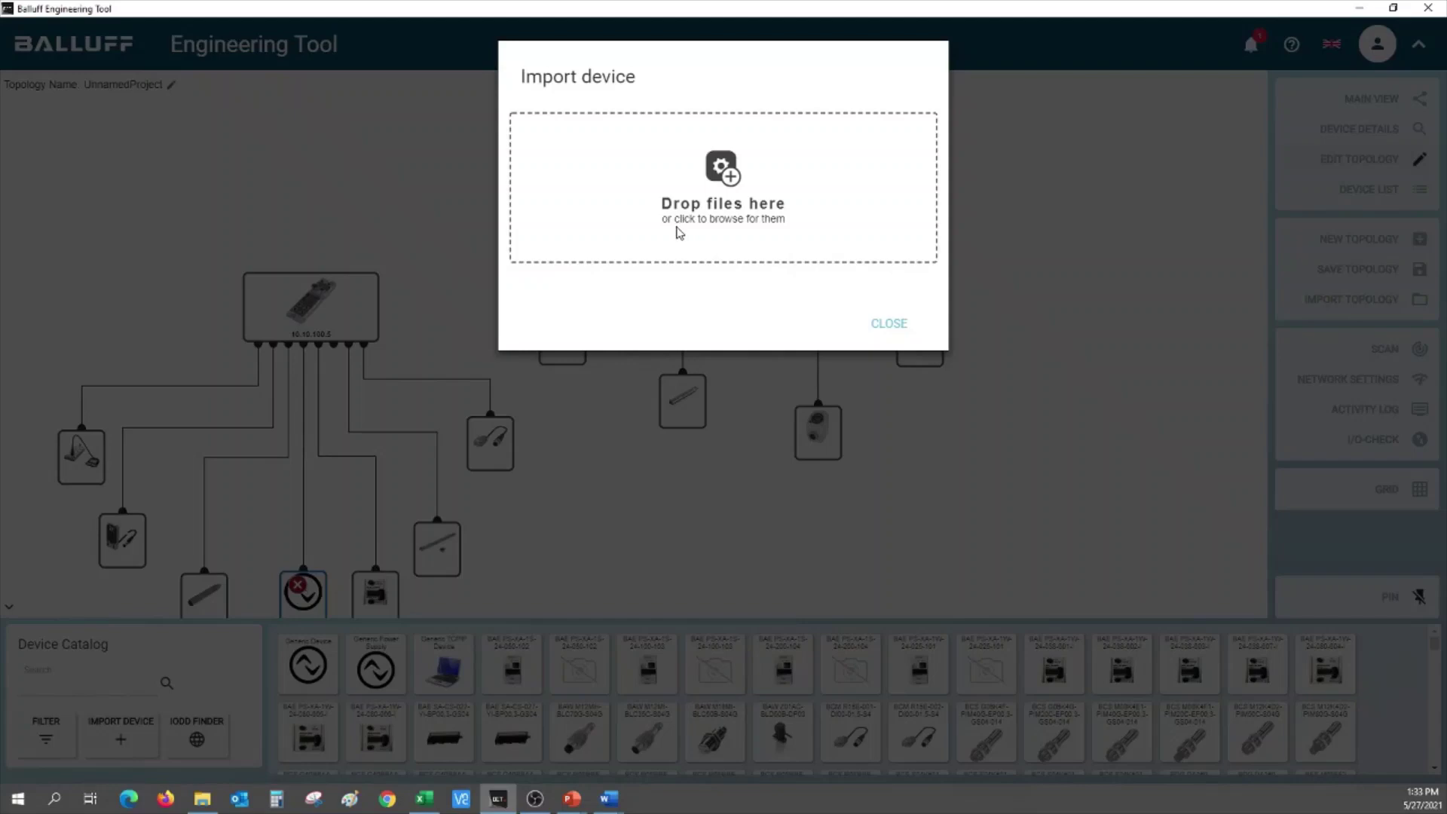
click(889, 323)
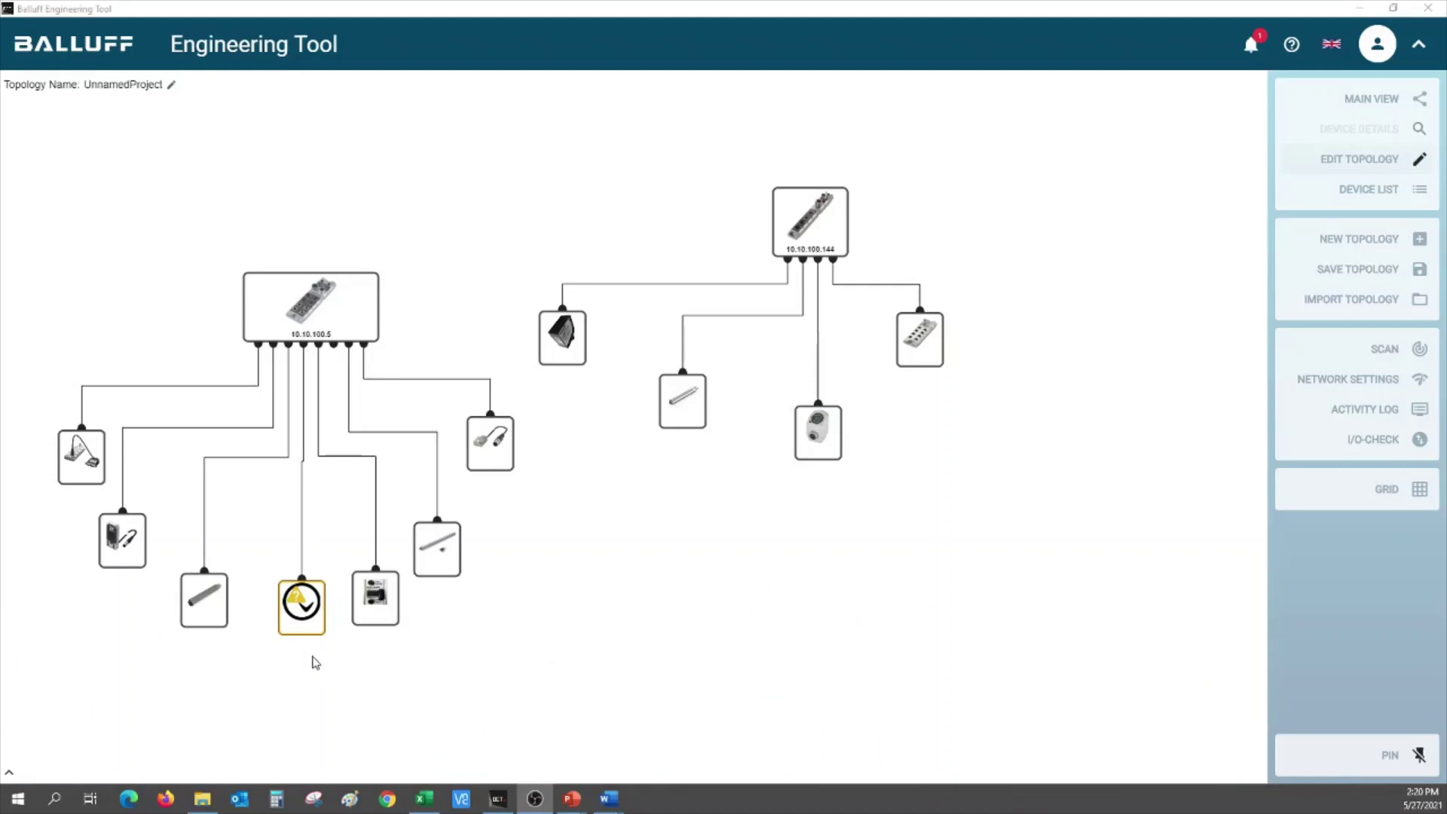
Step: Delete the warning device on port 6 of master 10.10.100.5
right_click(304, 618)
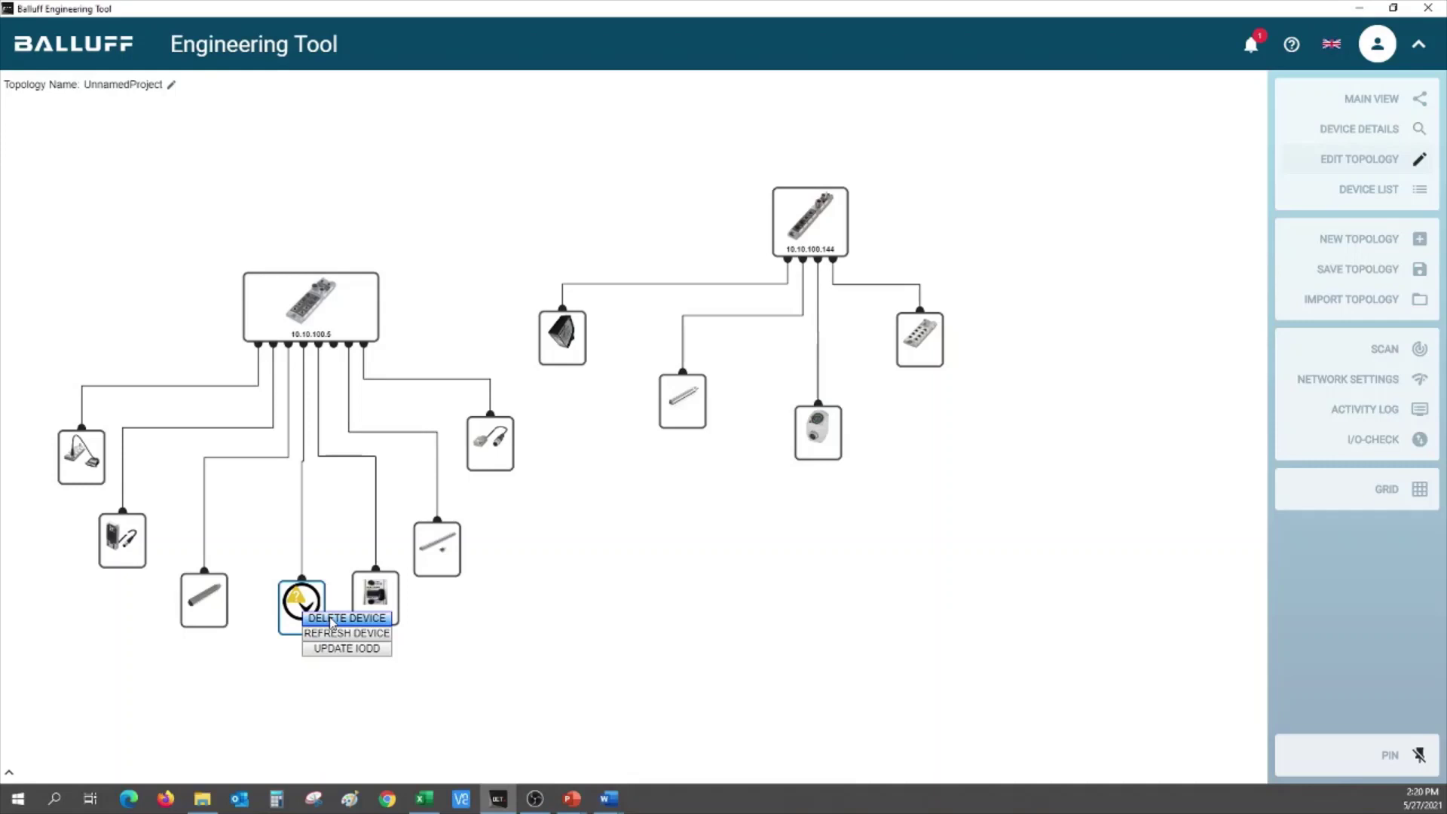
click(332, 619)
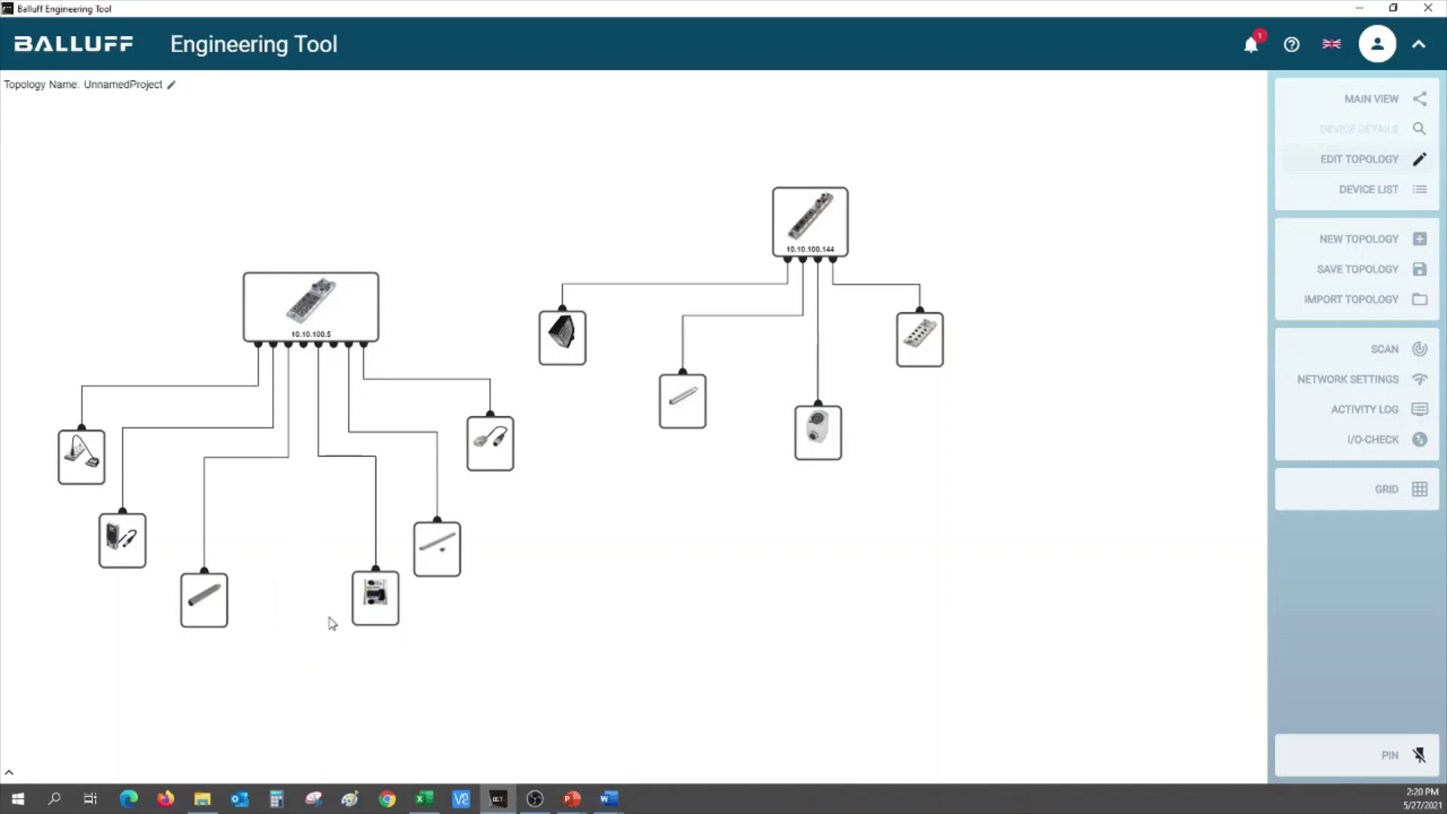
Step: Place a BMP0010 device from the catalog below master 10.10.100.5 and wire it to the free port
click(1344, 167)
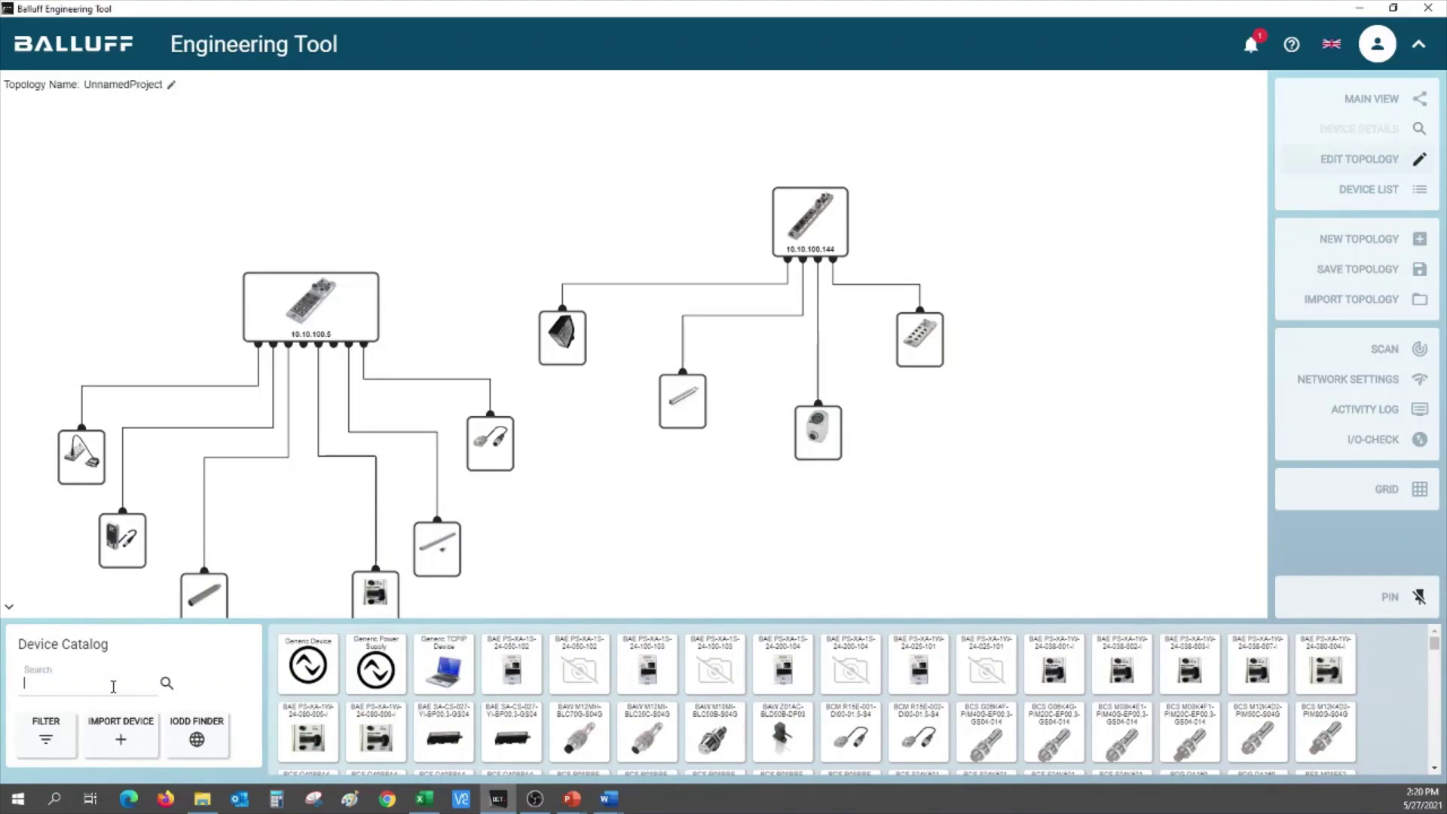
text(BMP0010)
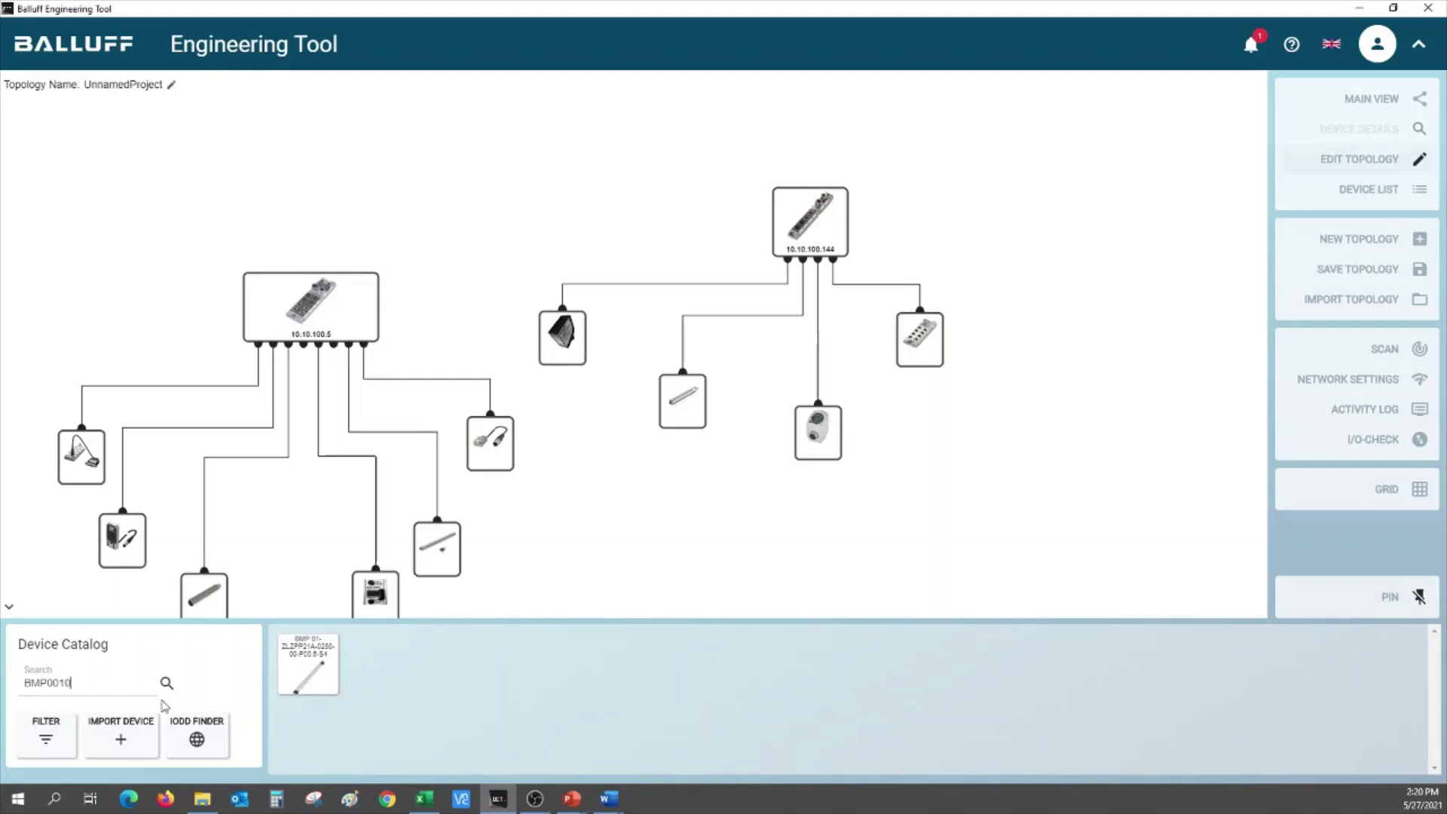
mouse_move(306, 663)
drag(305, 663, 260, 597)
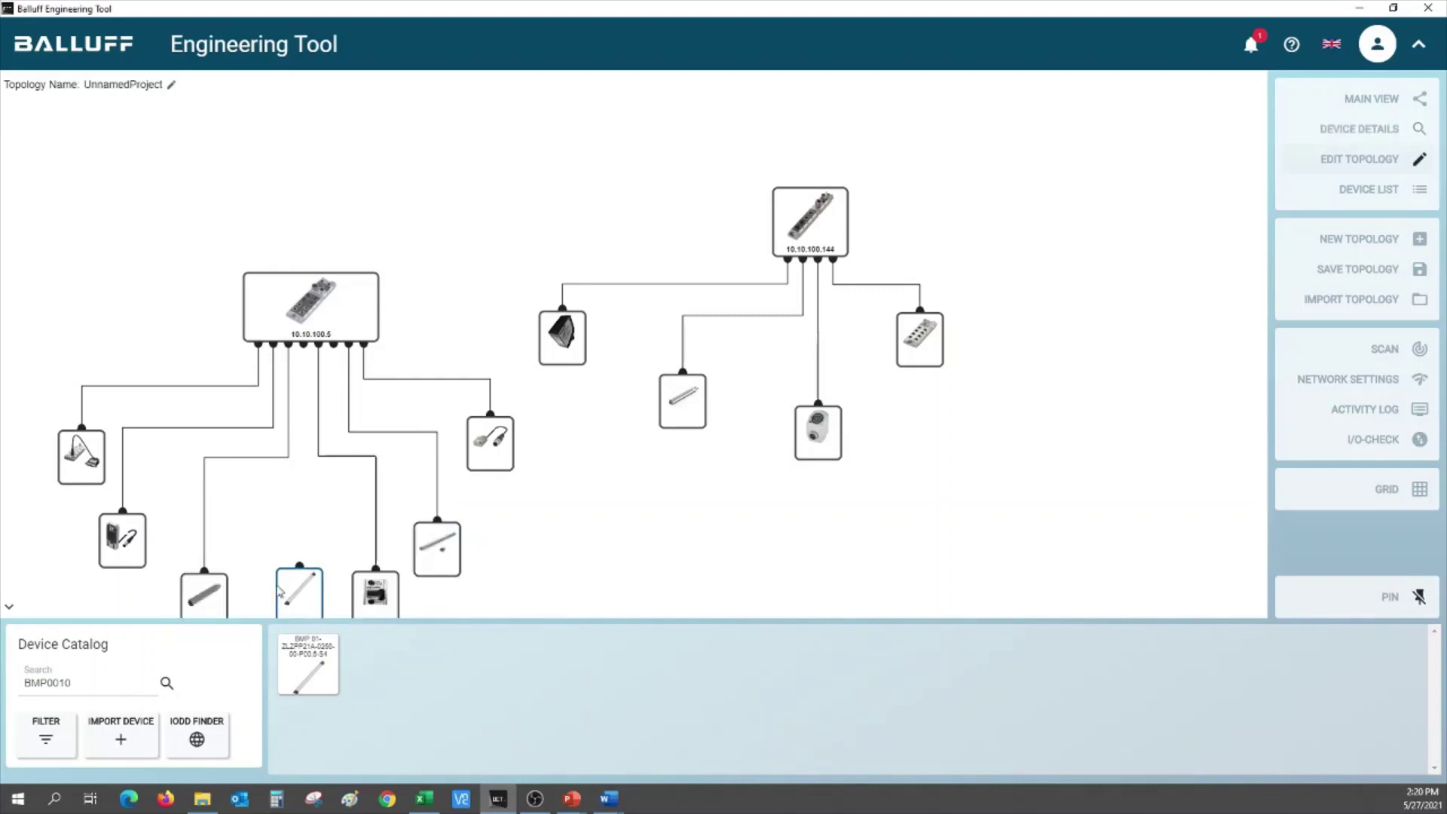
click(8, 612)
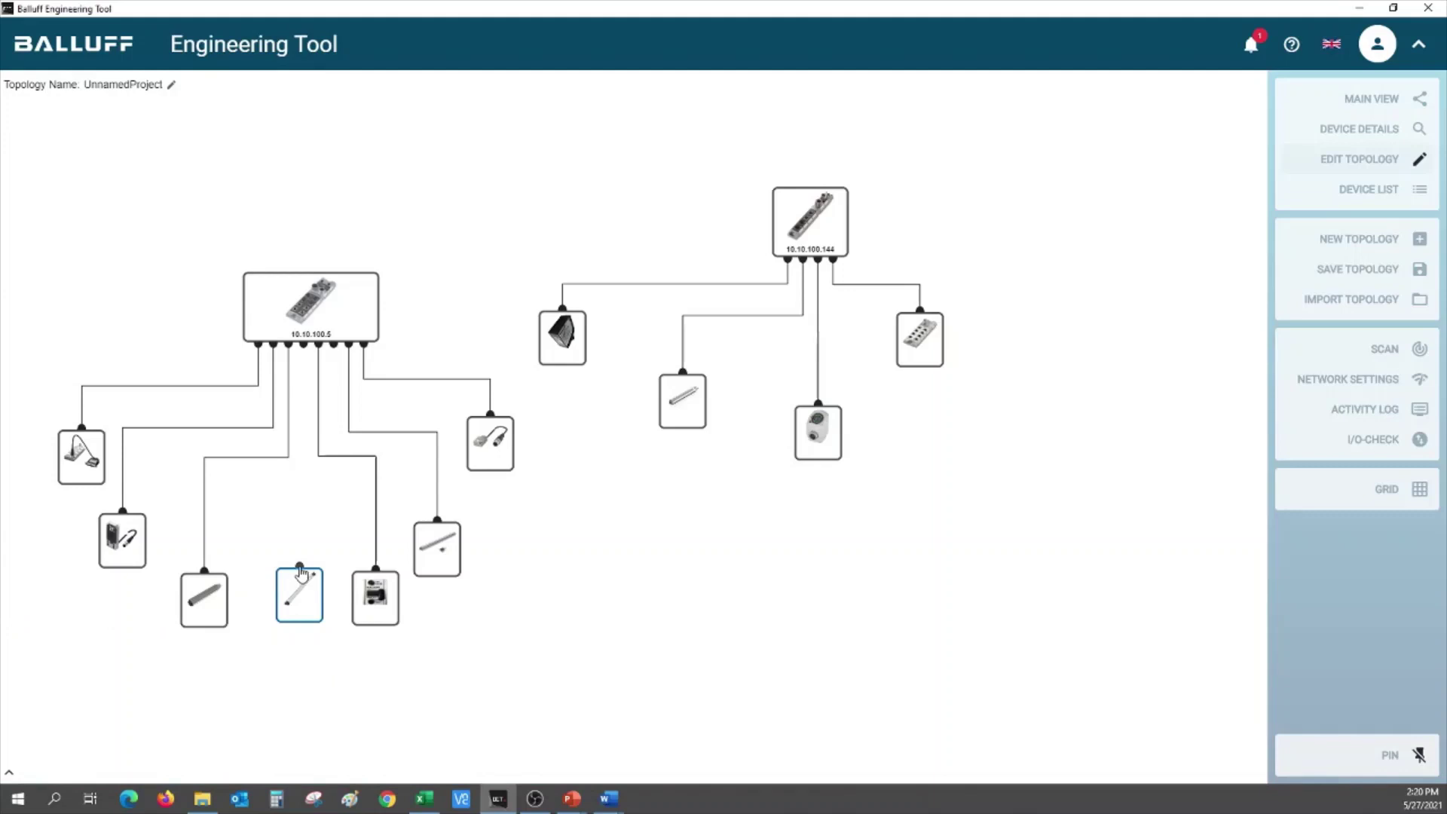
drag(300, 566, 304, 350)
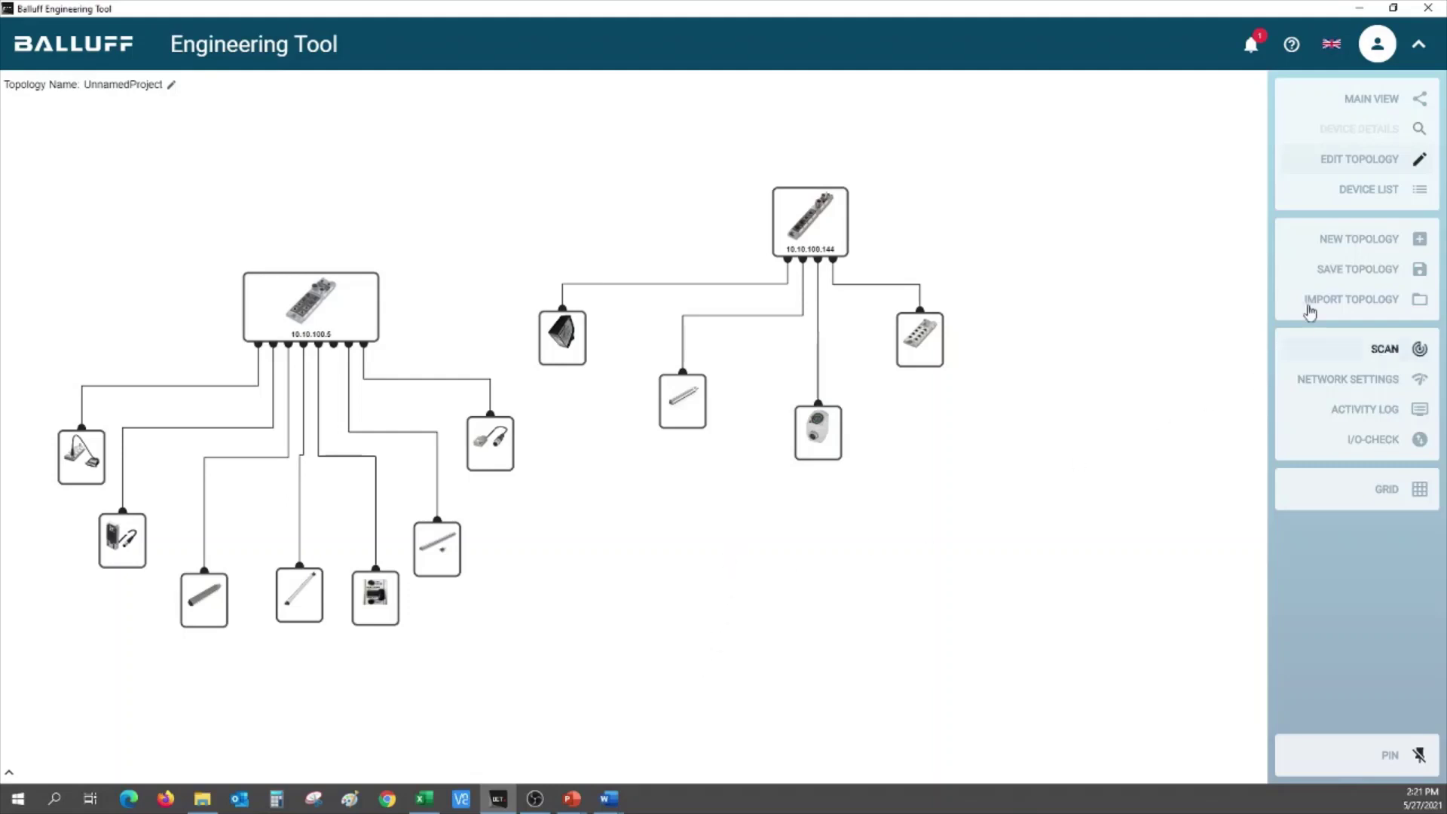
Step: Begin exporting the topology as UnnamedProject.zip, skipping the device parameter load
click(1346, 272)
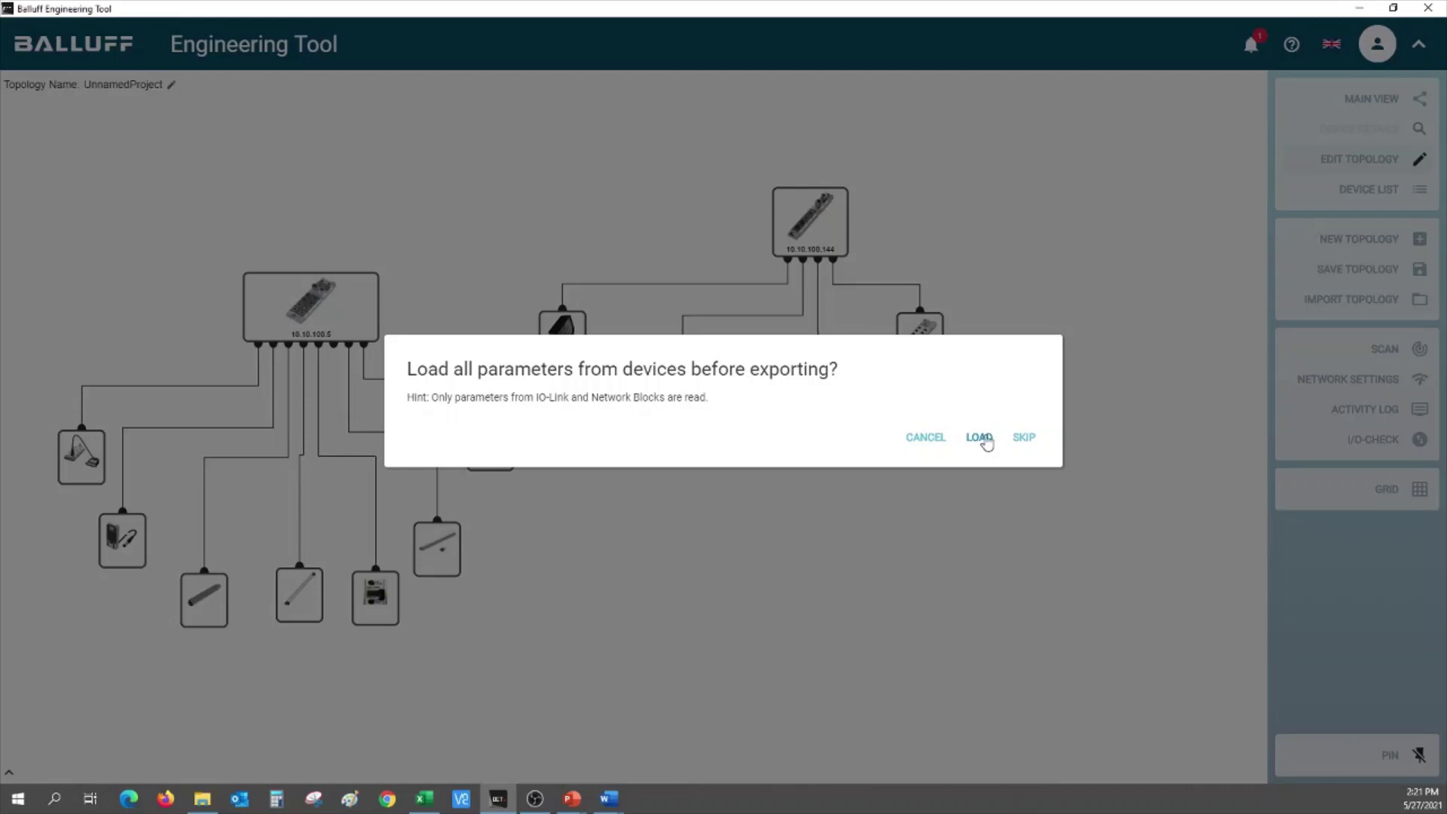
click(1027, 441)
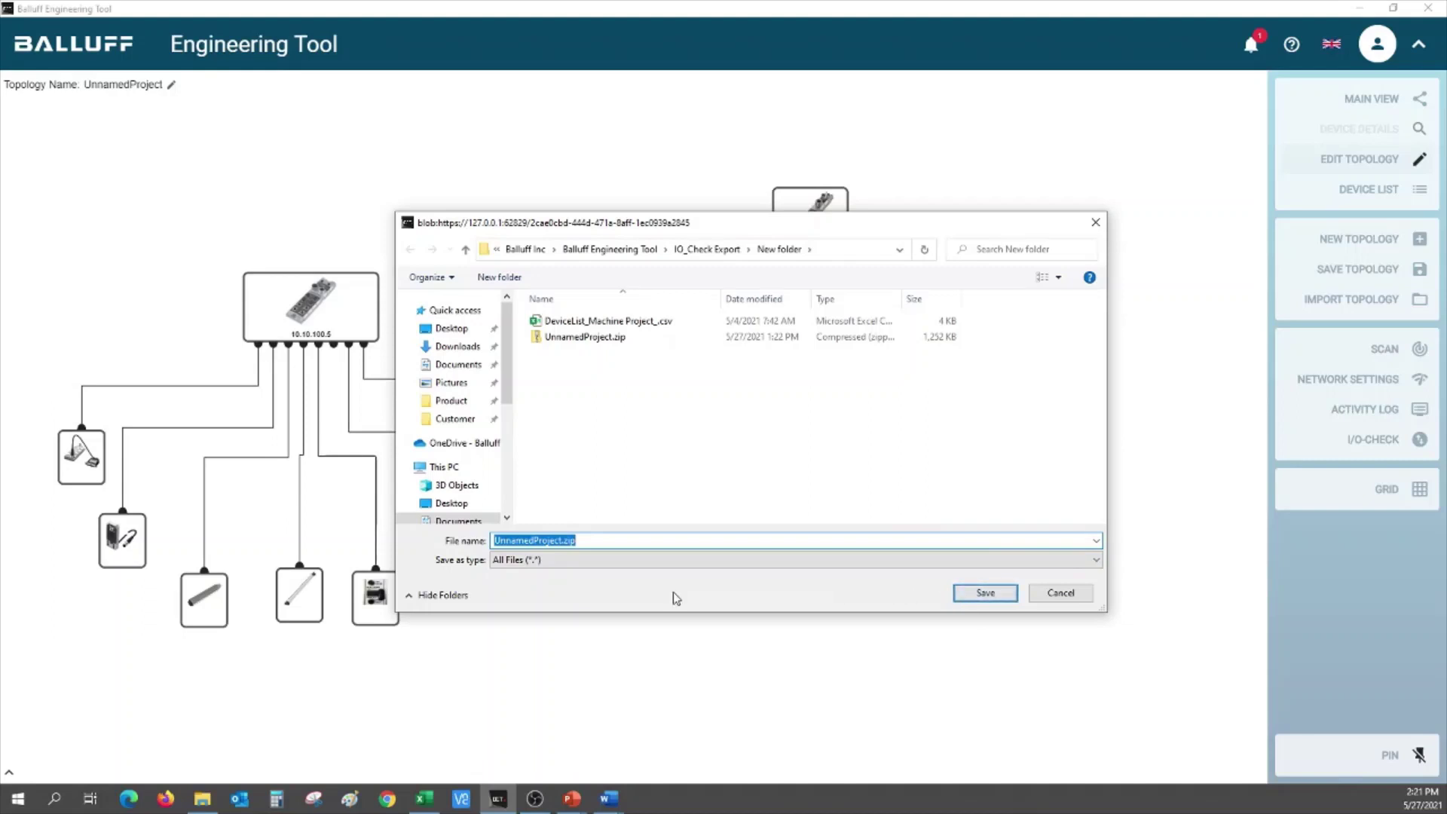
Step: Save the topology as Machine_AB in the IO_Check Export New folder, then start a topology import
text(Machine_AB)
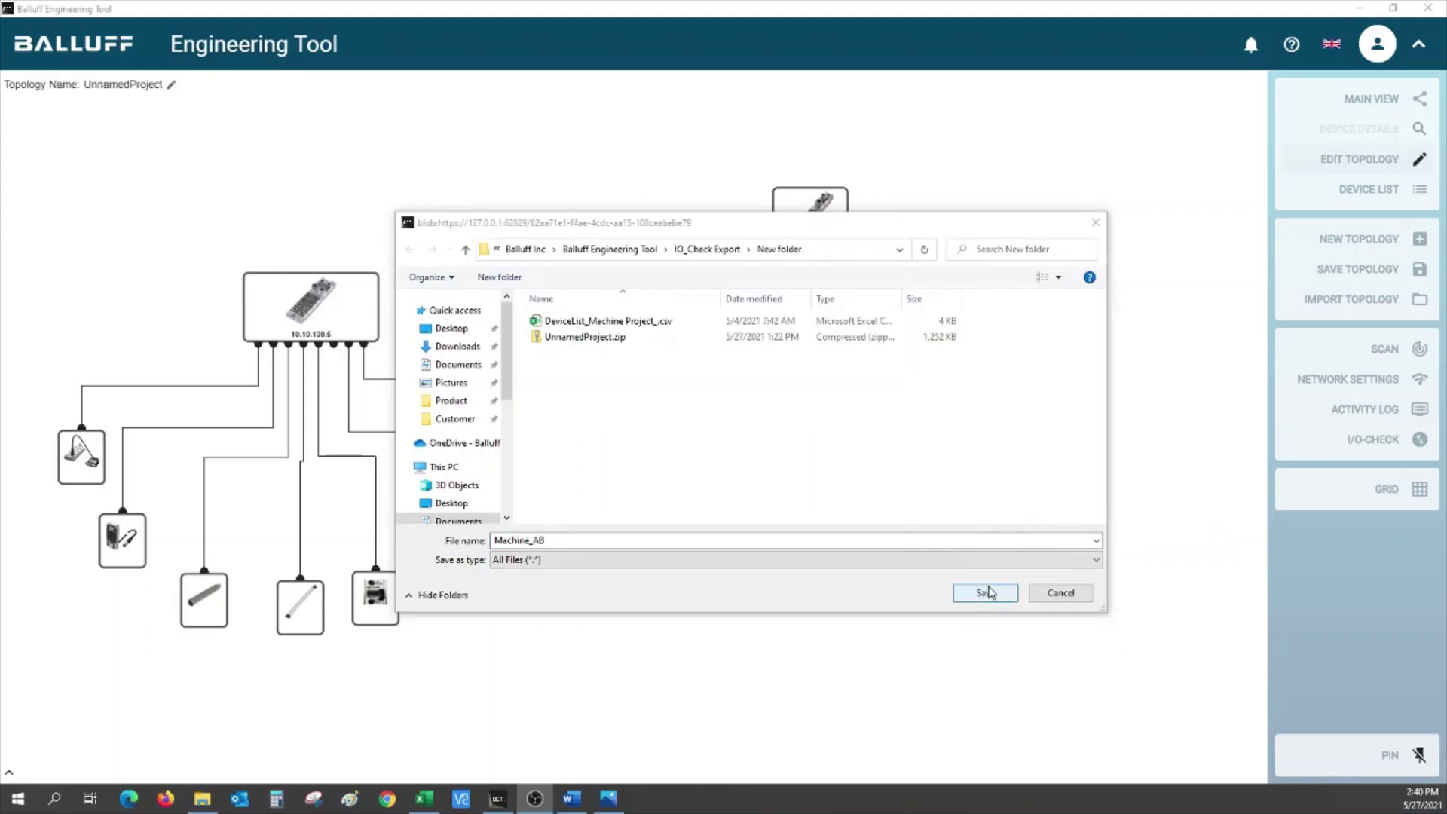
click(987, 598)
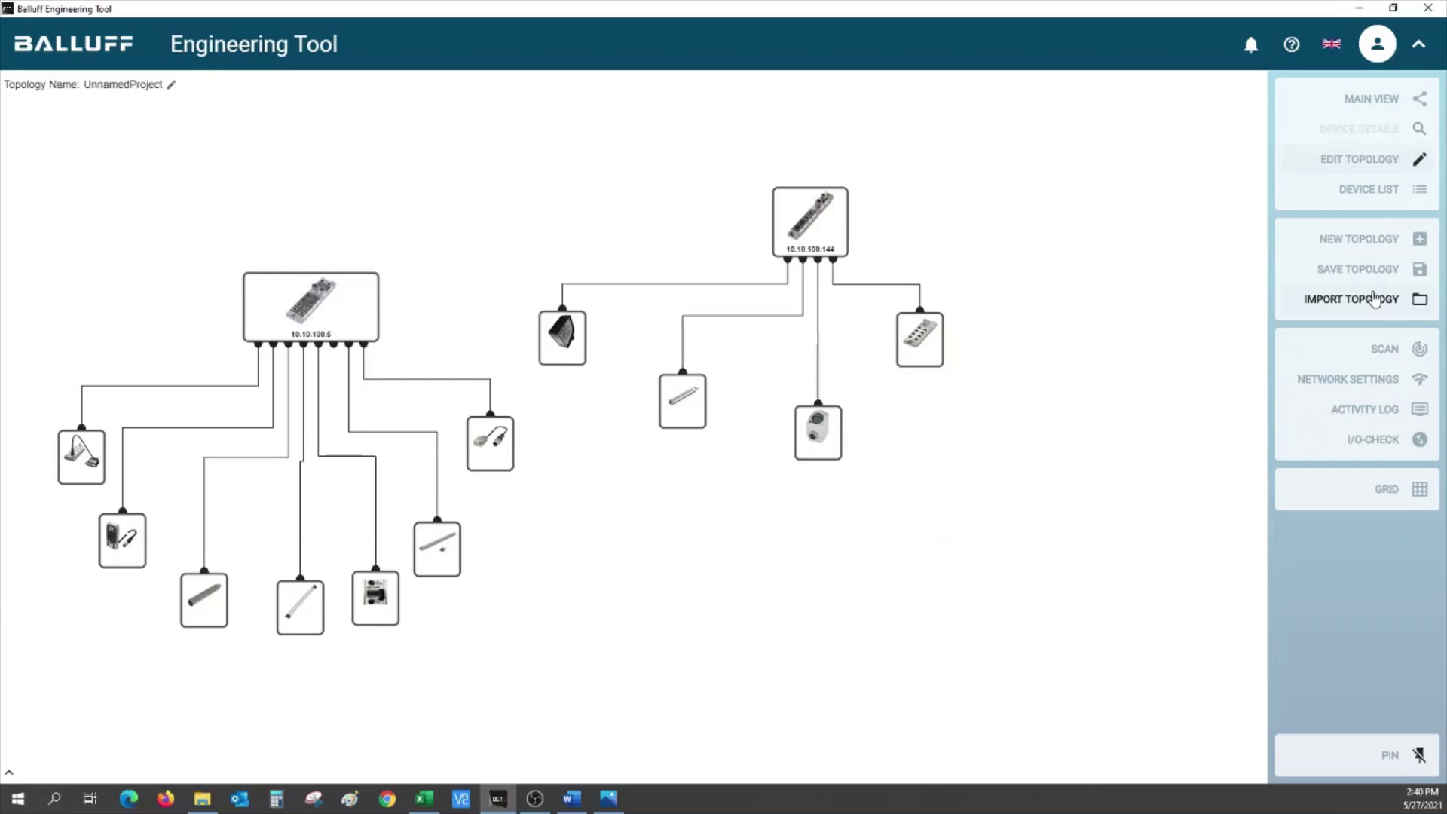
click(1375, 299)
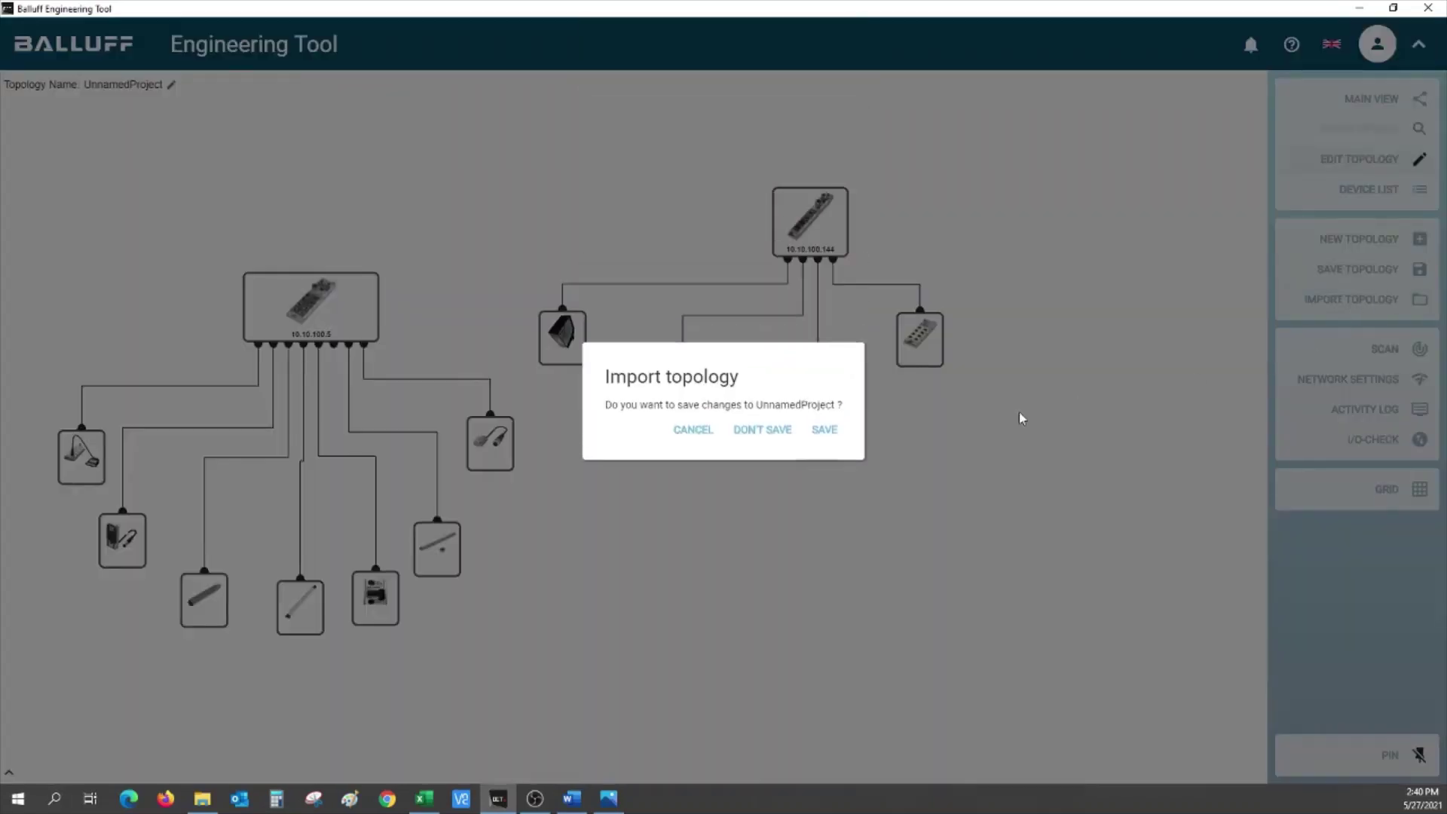